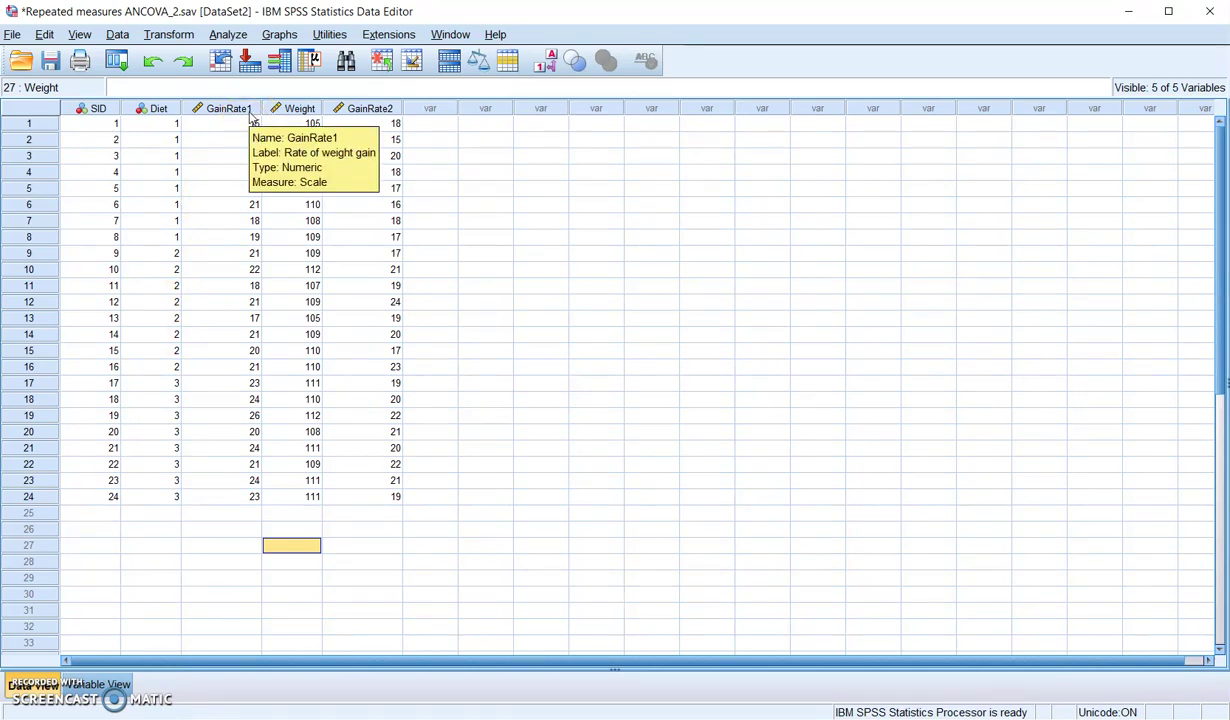
Step: Start a Repeated Measures analysis and define within-subject factor Gain with 2 levels
mouse_move(222, 116)
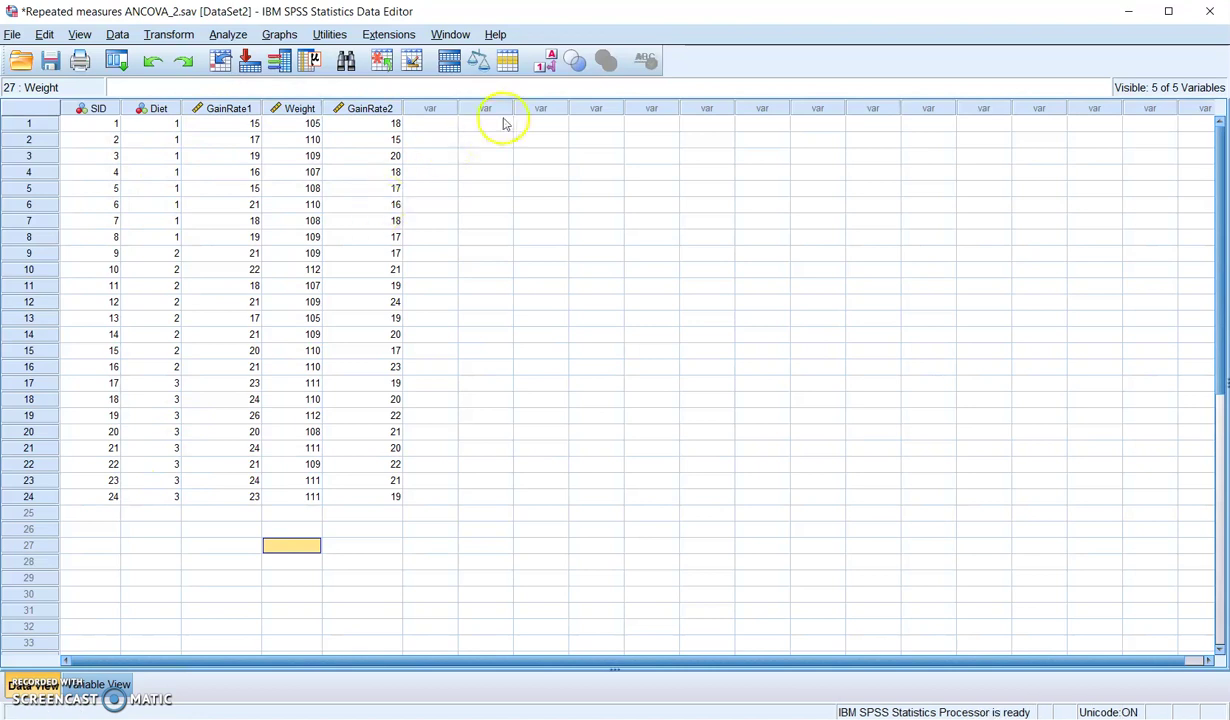
click(232, 35)
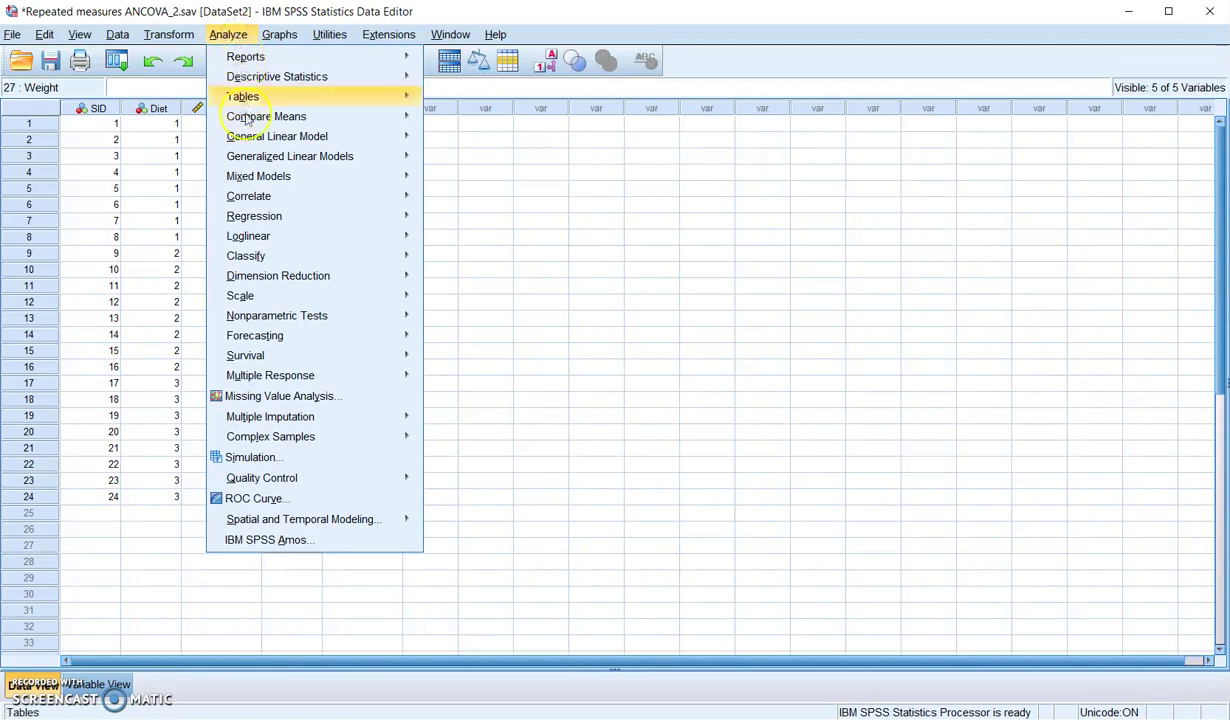
mouse_move(242, 140)
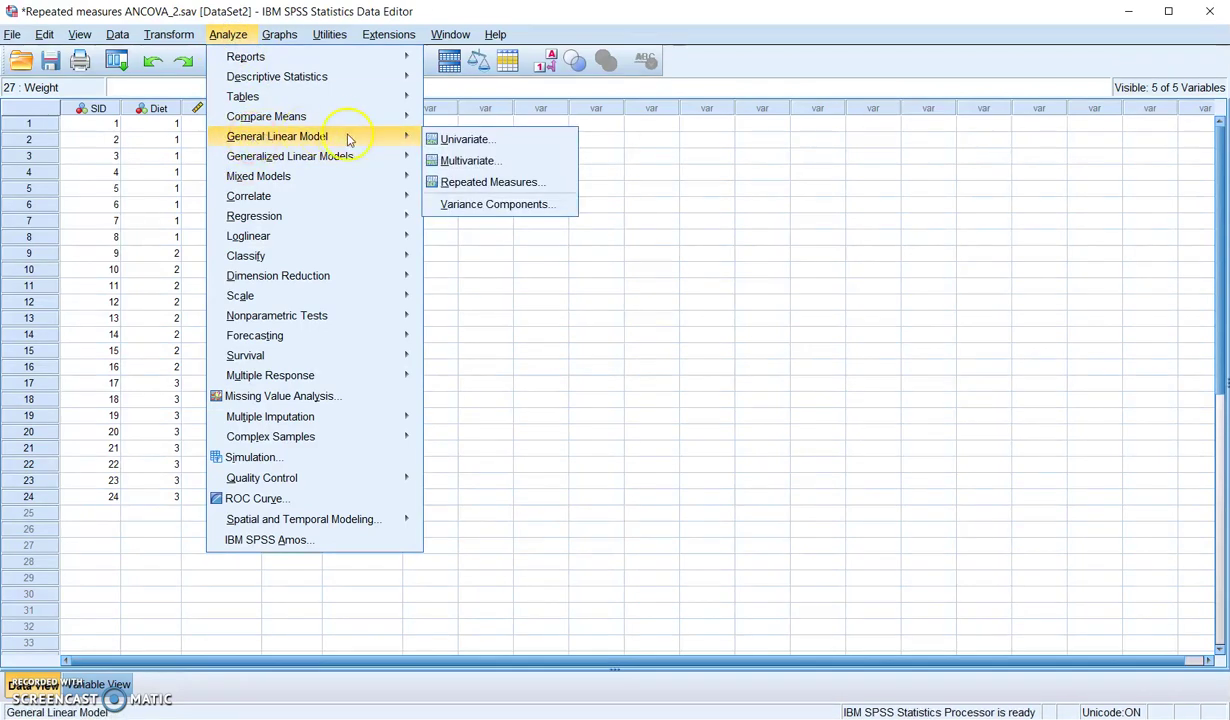
click(459, 184)
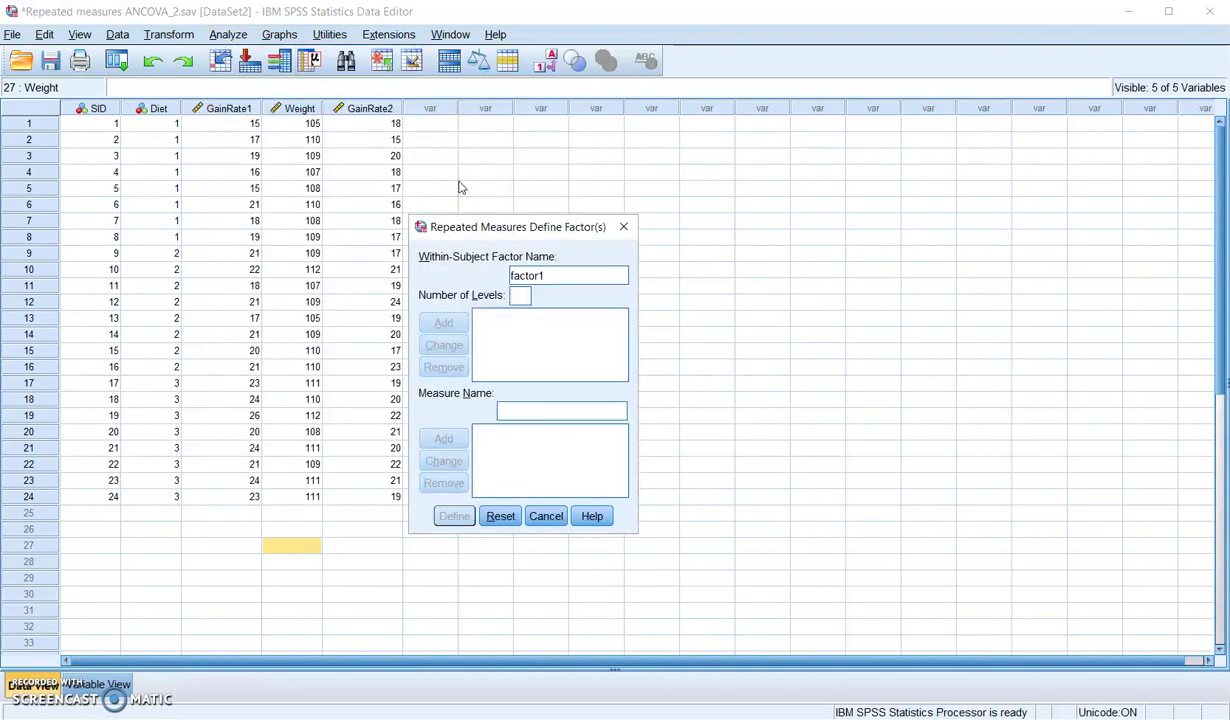
double_click(536, 273)
text(Gain)
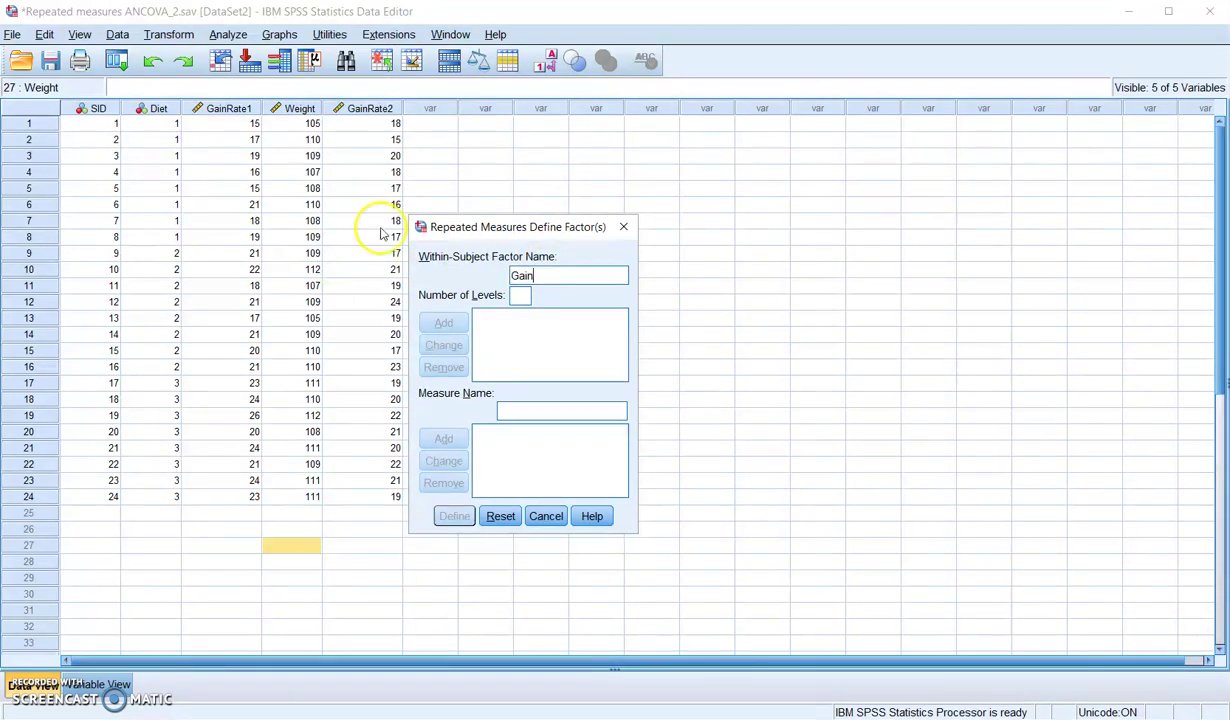
click(526, 297)
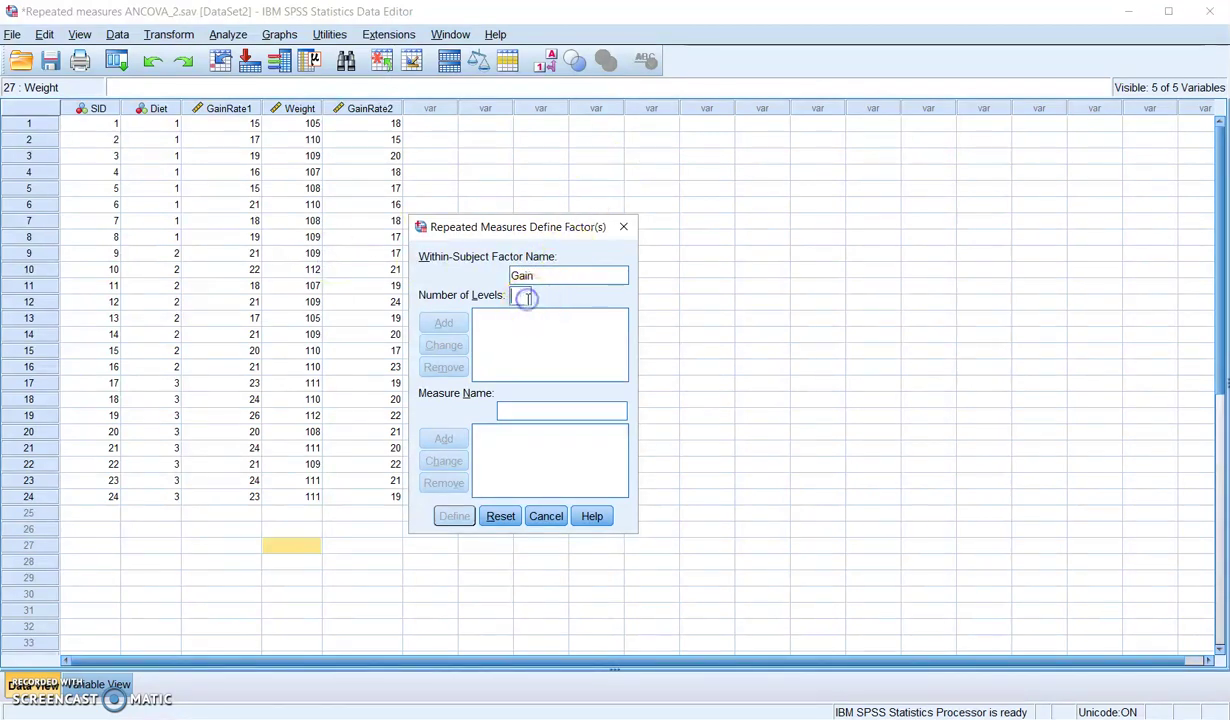
text(2)
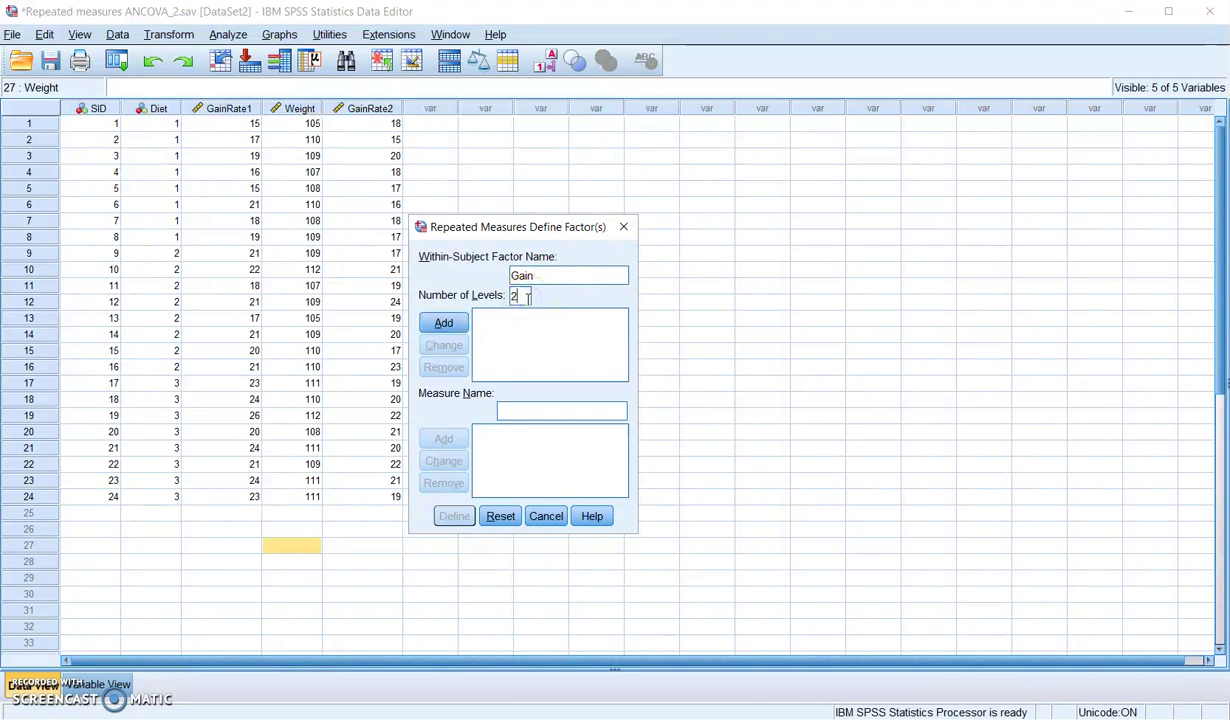
click(444, 324)
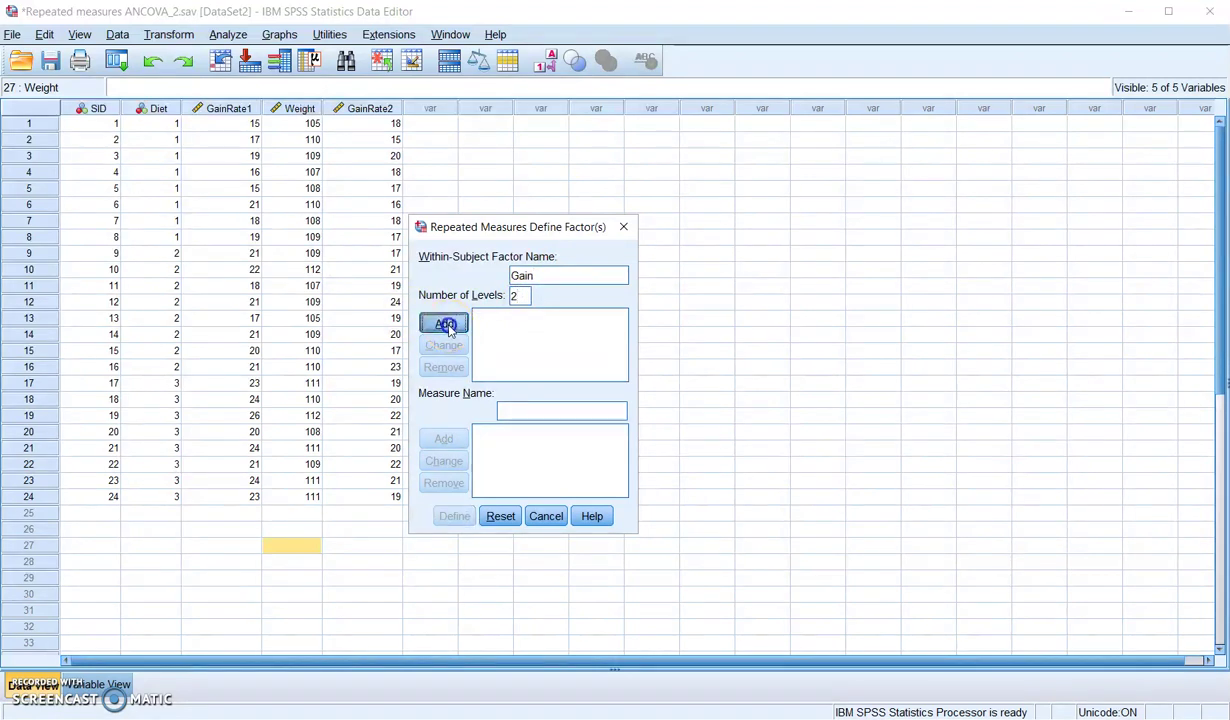
click(450, 515)
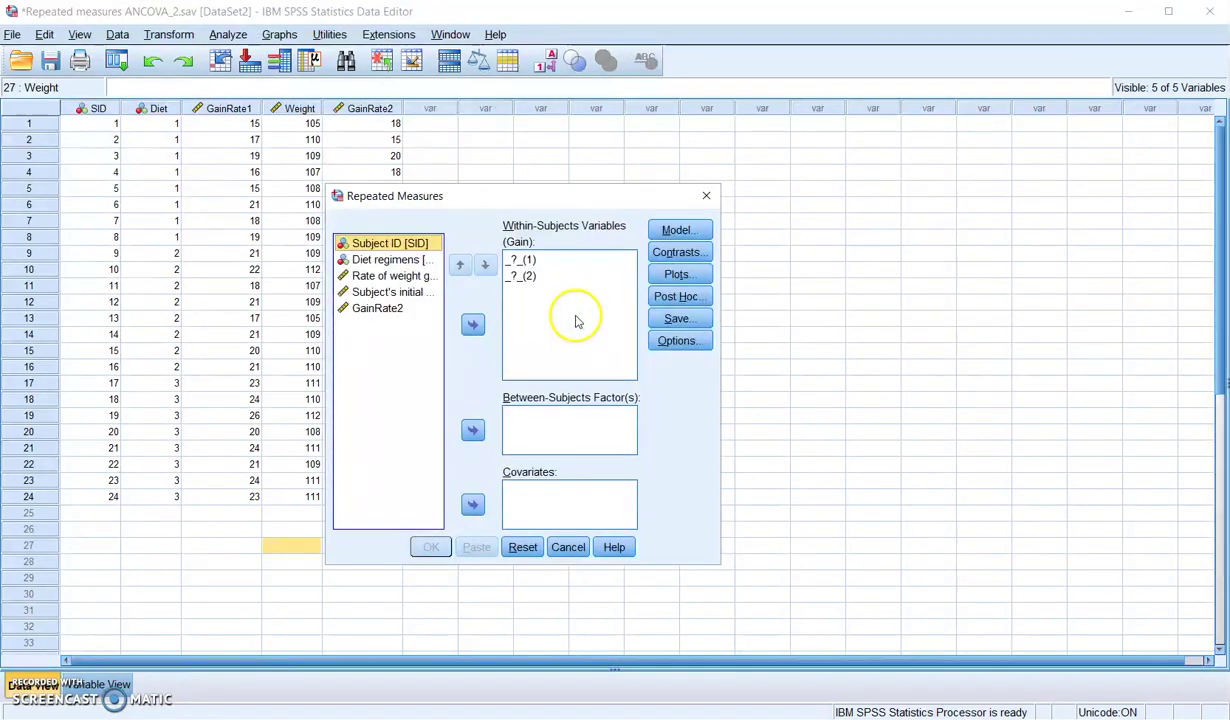
Step: Assign GainRate1 and GainRate2 to Gain, Diet as between-subjects factor, initial weight as covariate
click(390, 276)
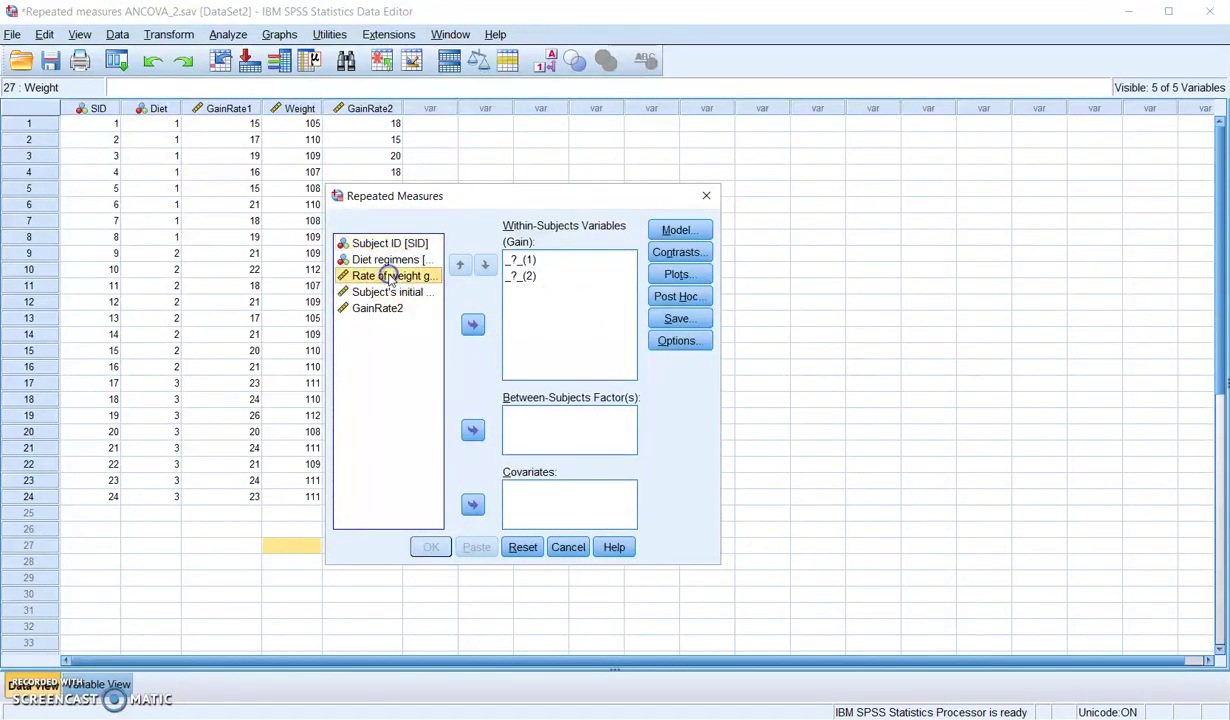
click(473, 323)
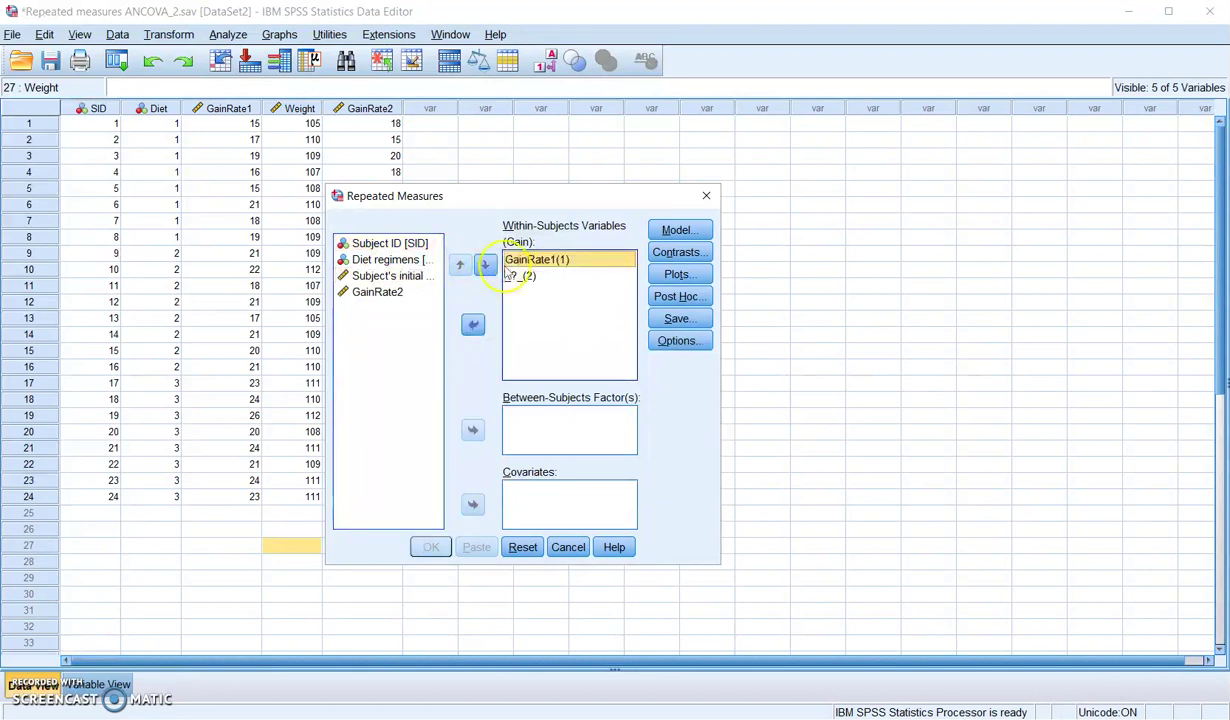
click(378, 295)
click(473, 323)
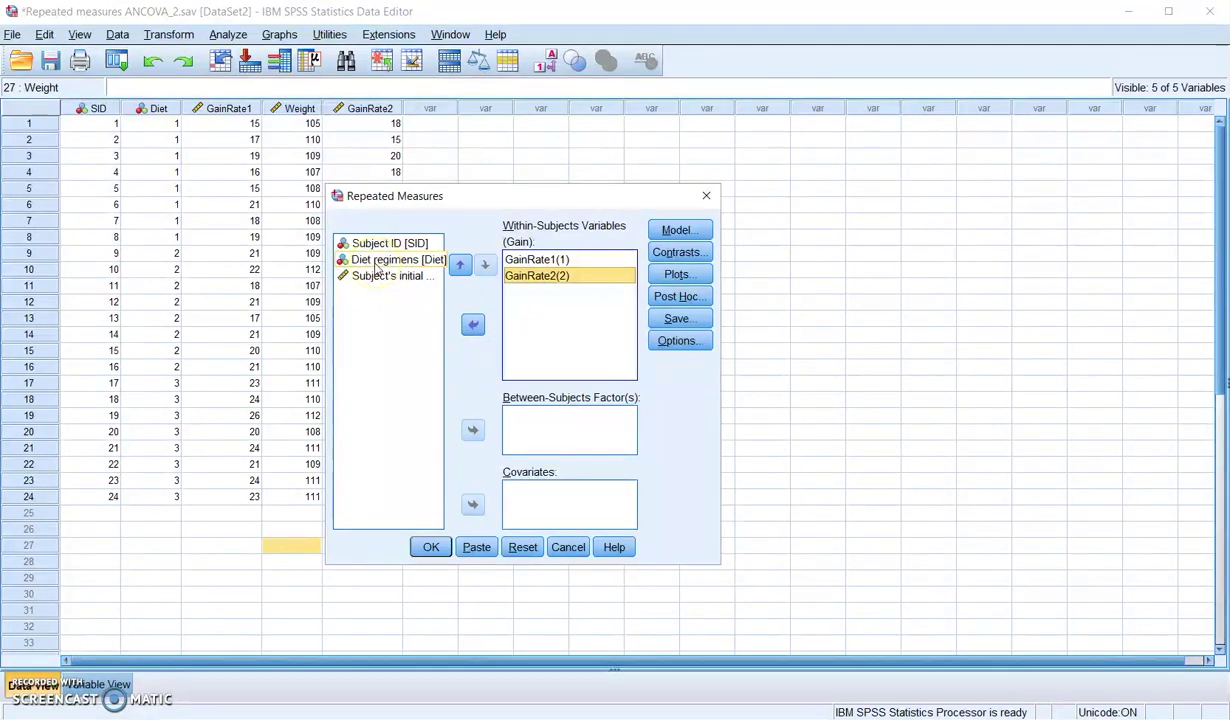
click(385, 260)
click(473, 429)
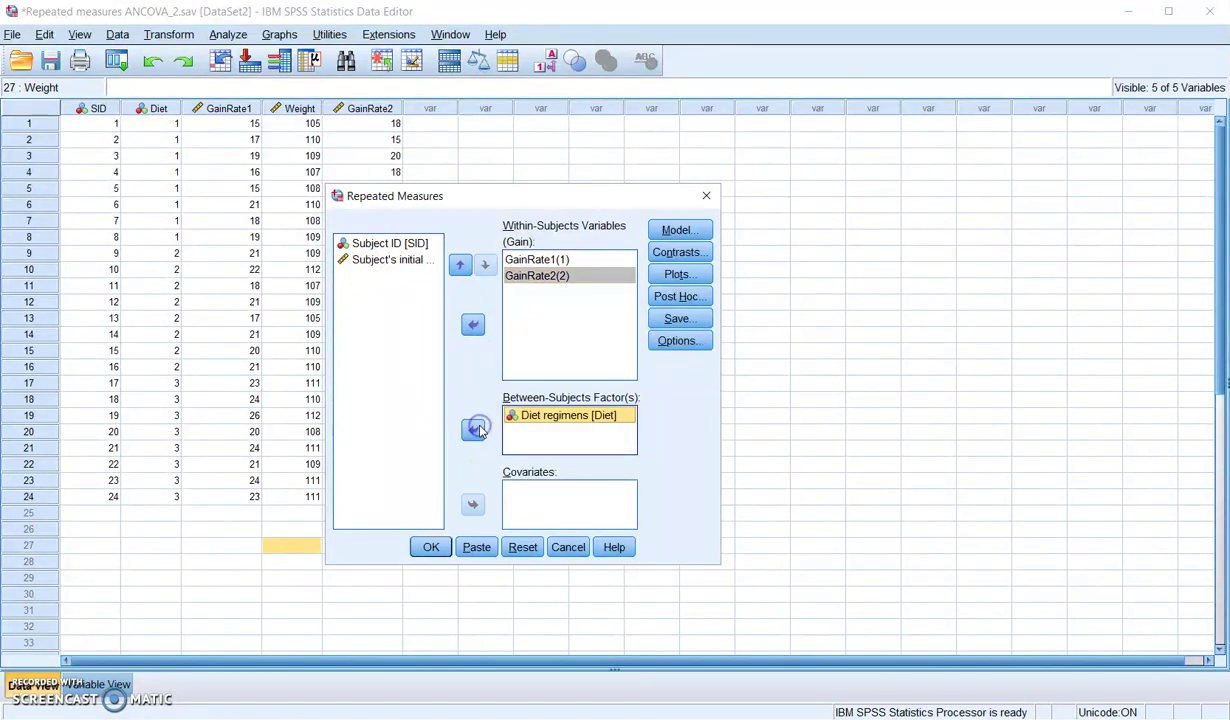
click(364, 261)
click(474, 503)
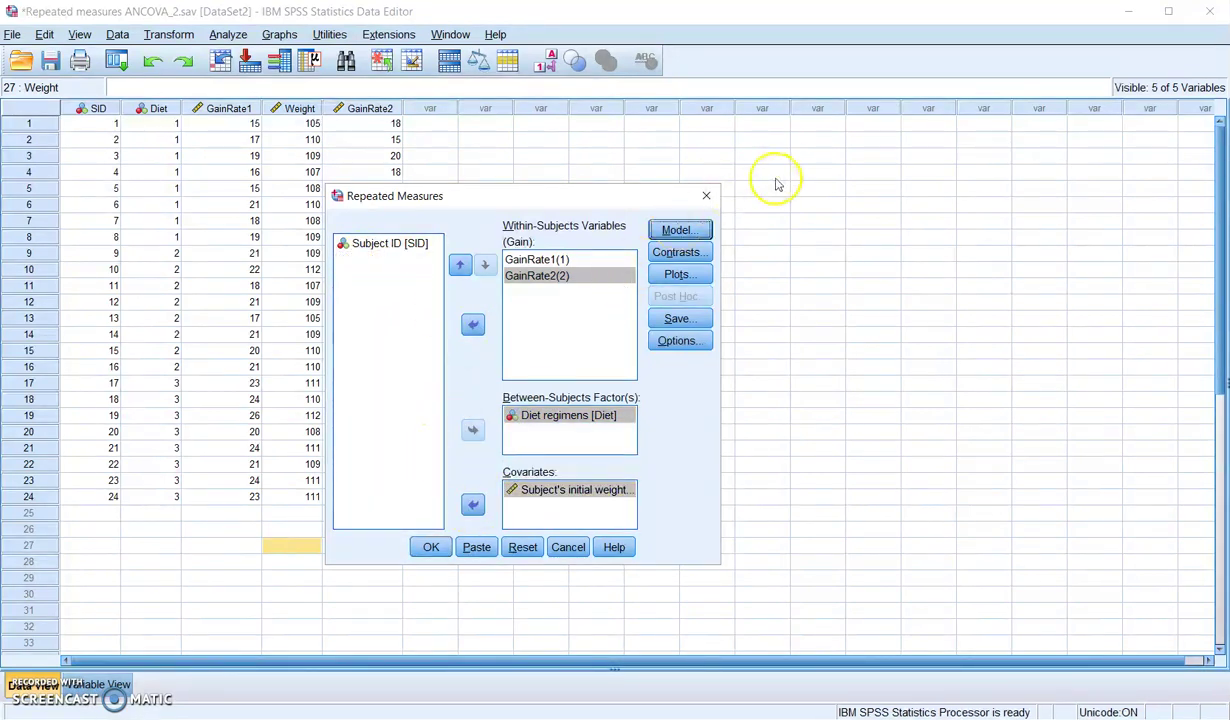
click(685, 236)
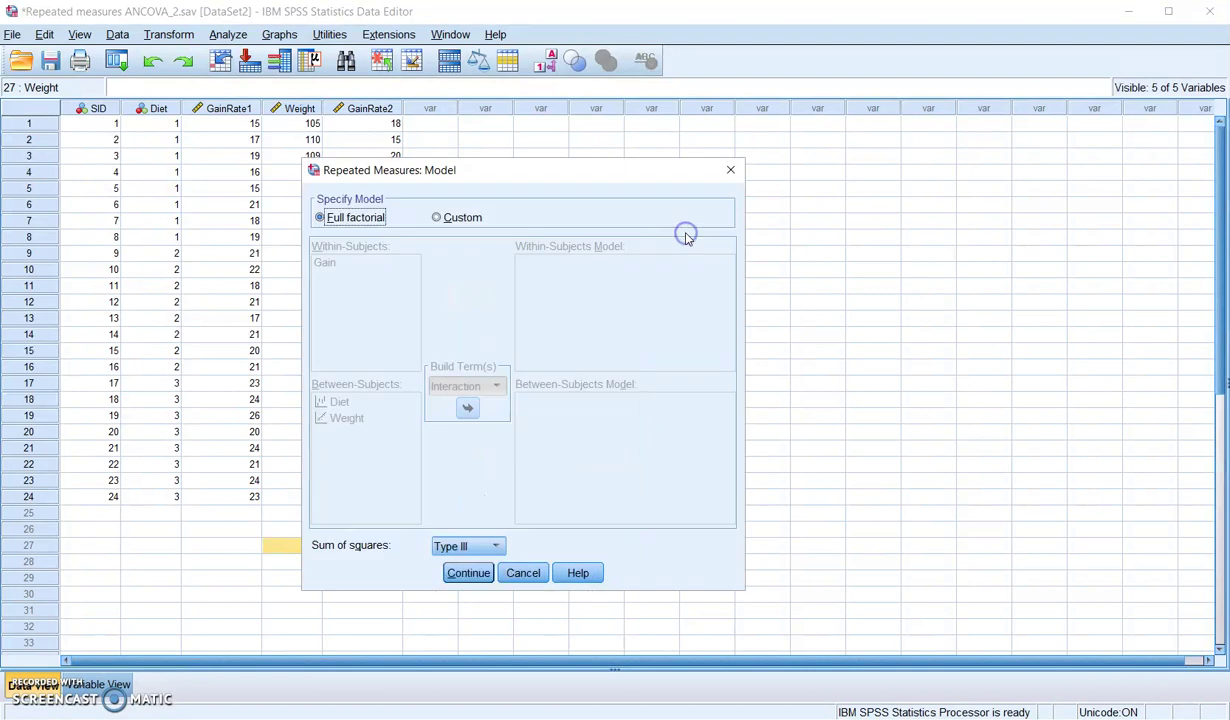
Step: Build a custom between-subjects model with Diet, Weight and Diet*Weight, then run it
click(445, 218)
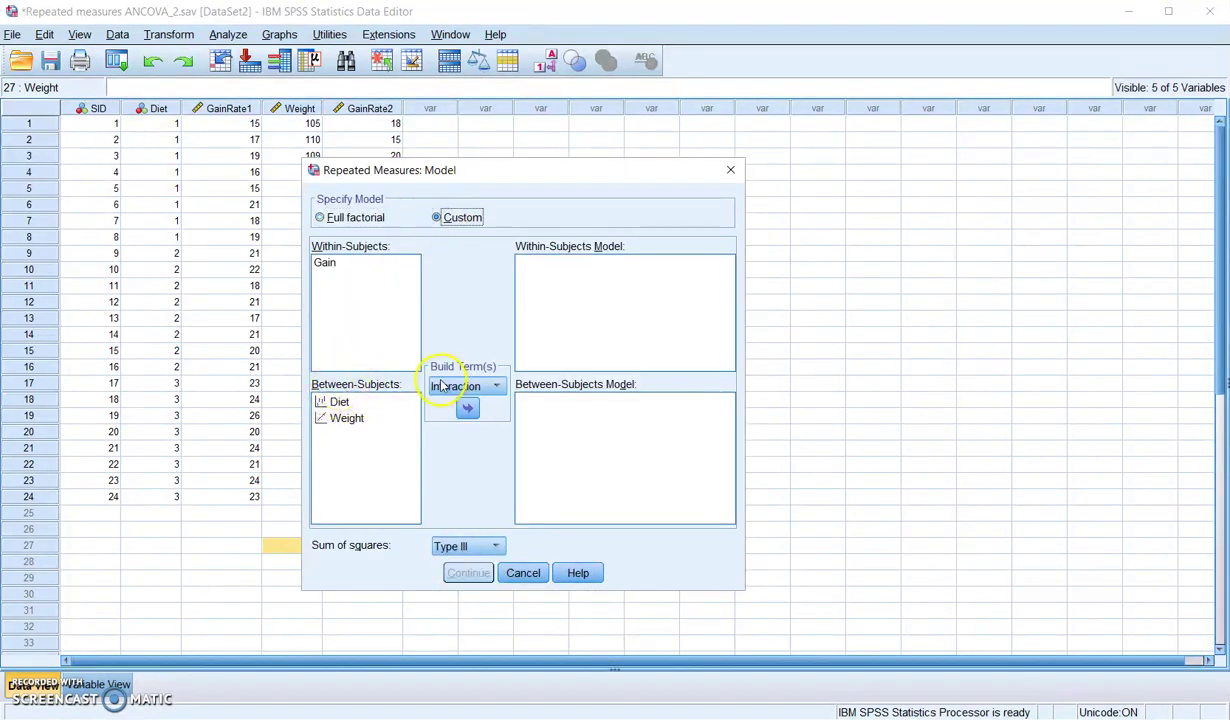
click(335, 401)
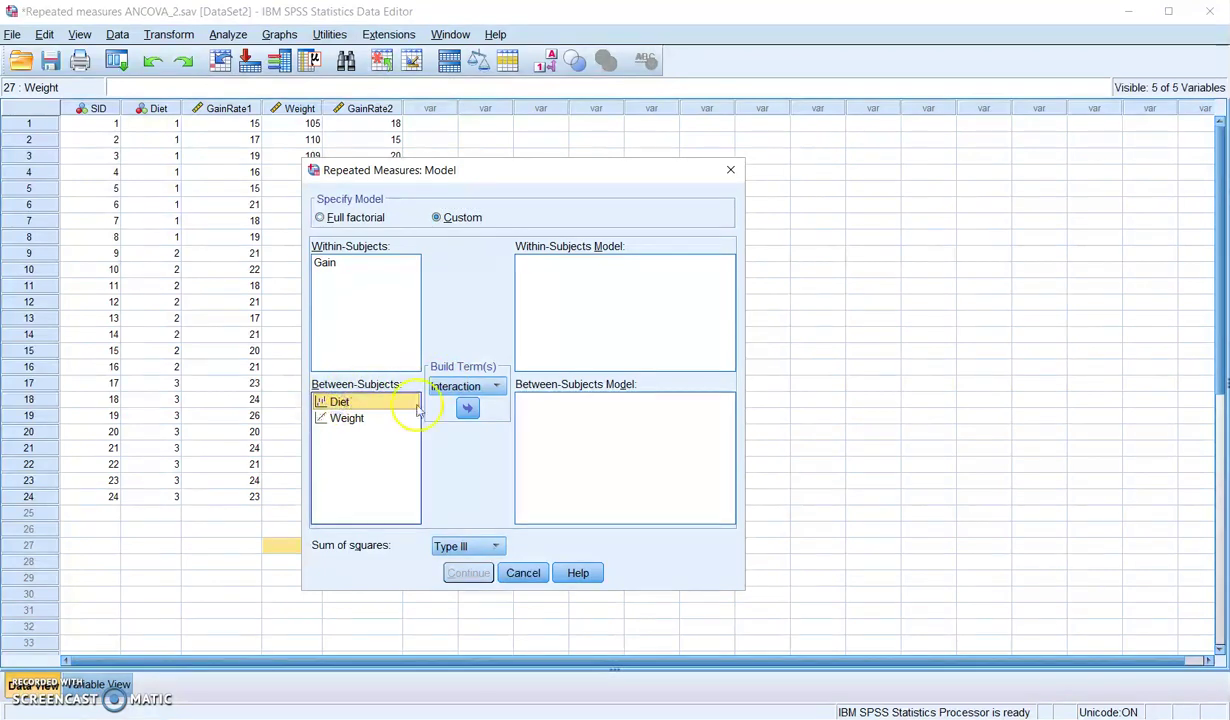
click(467, 408)
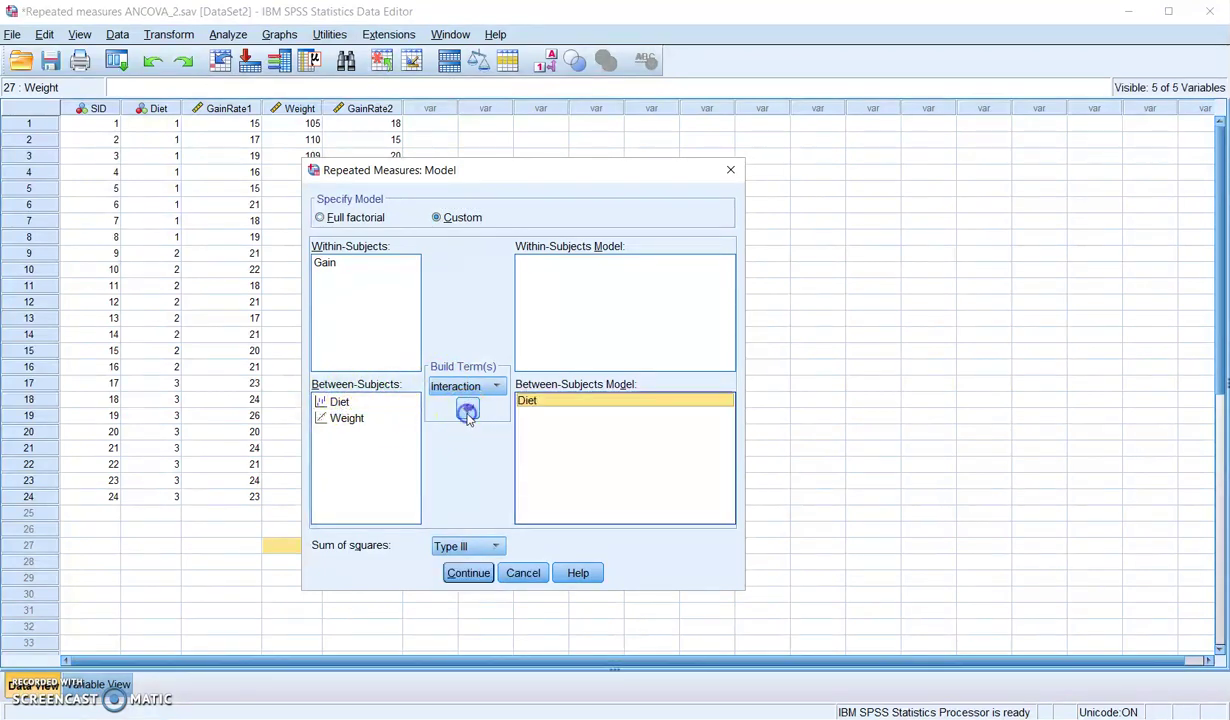
click(347, 418)
click(468, 409)
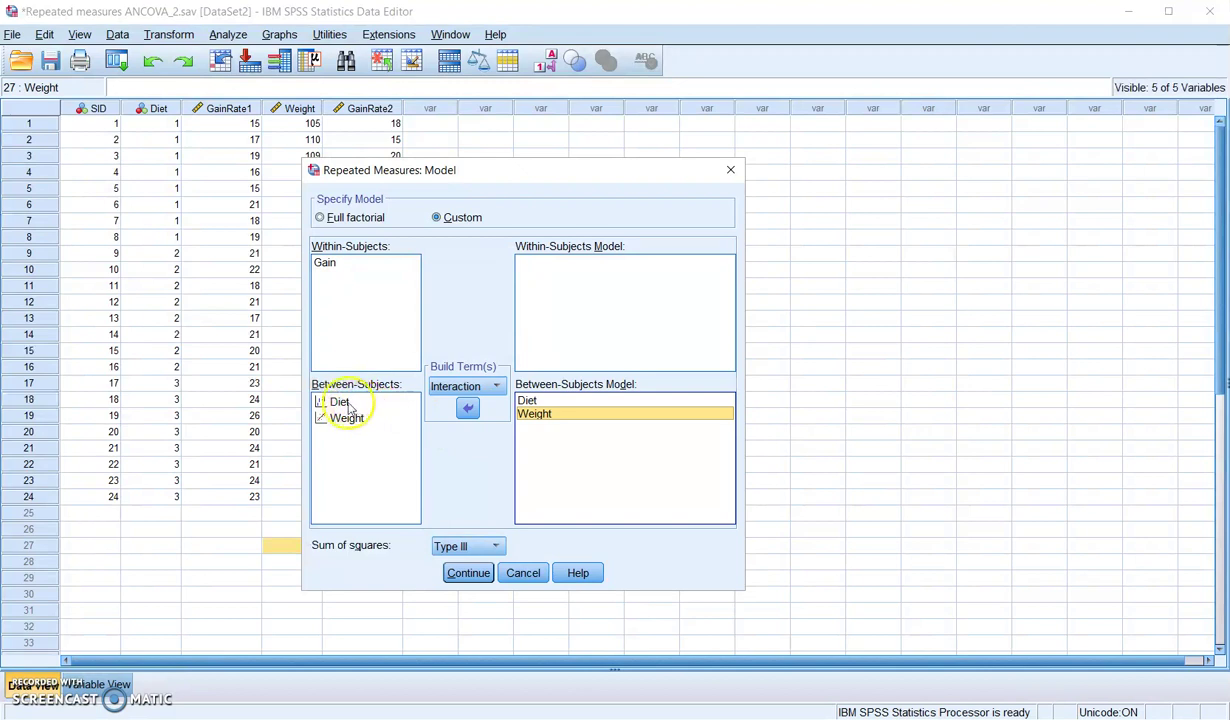
drag(343, 402, 340, 420)
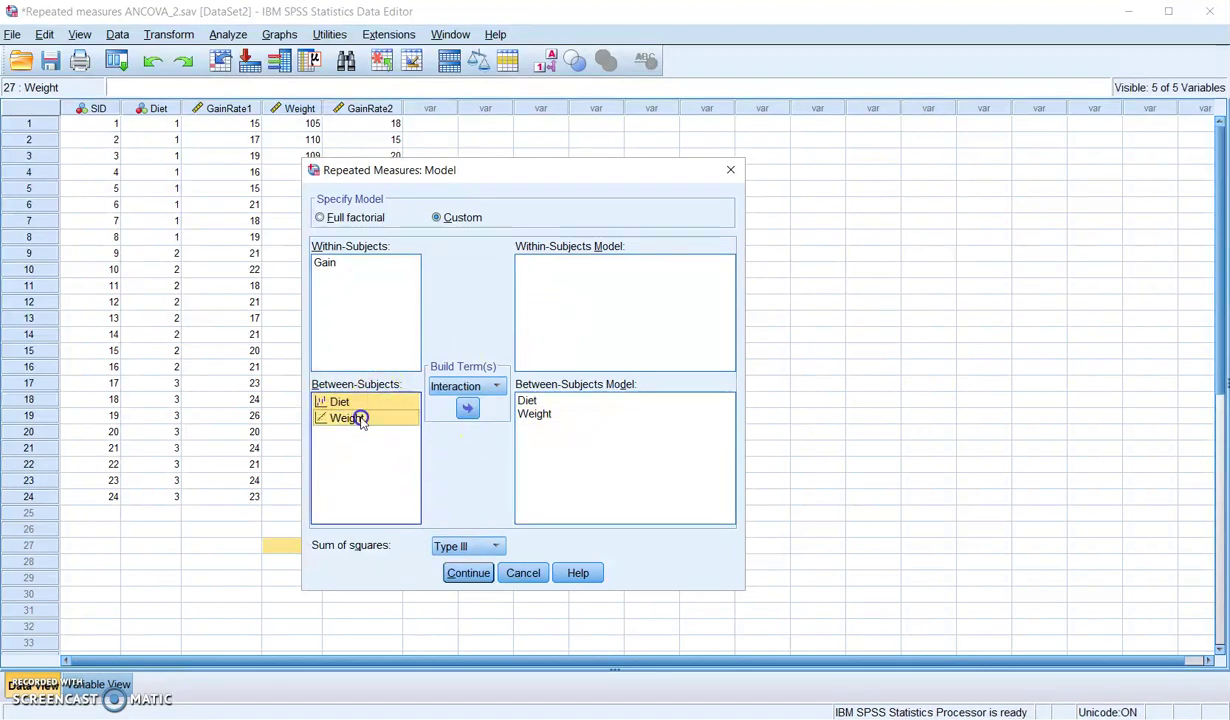
click(470, 580)
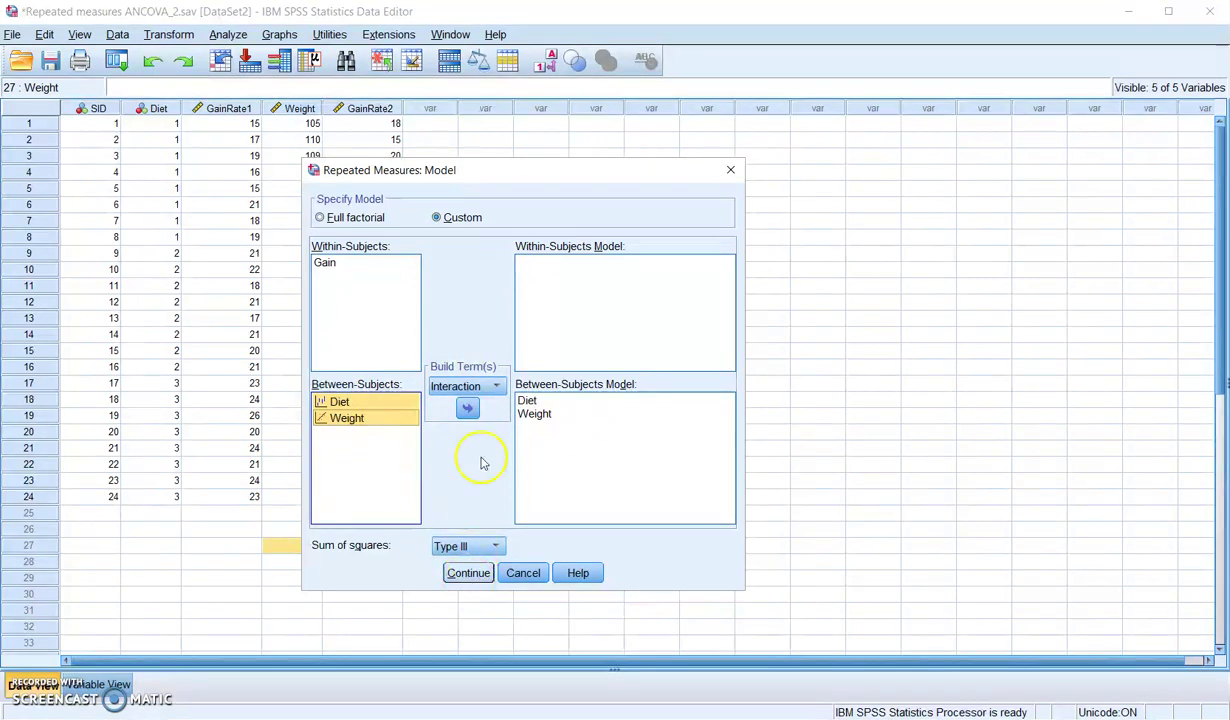
click(468, 408)
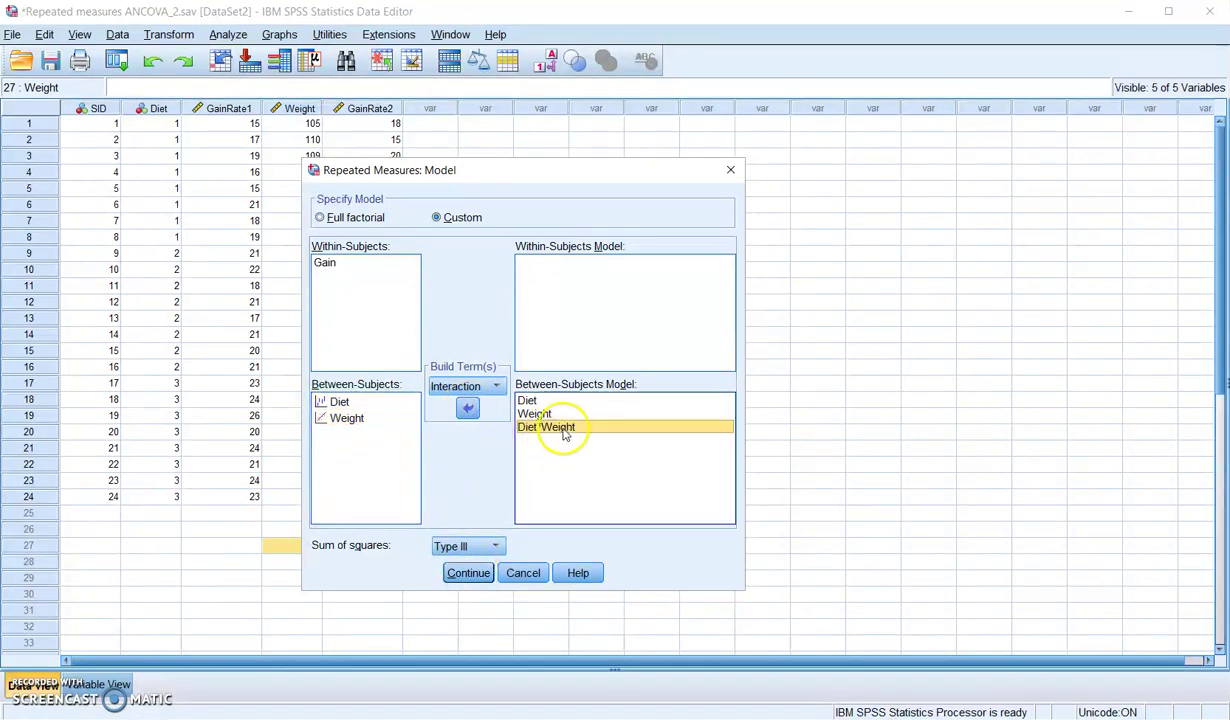
click(462, 582)
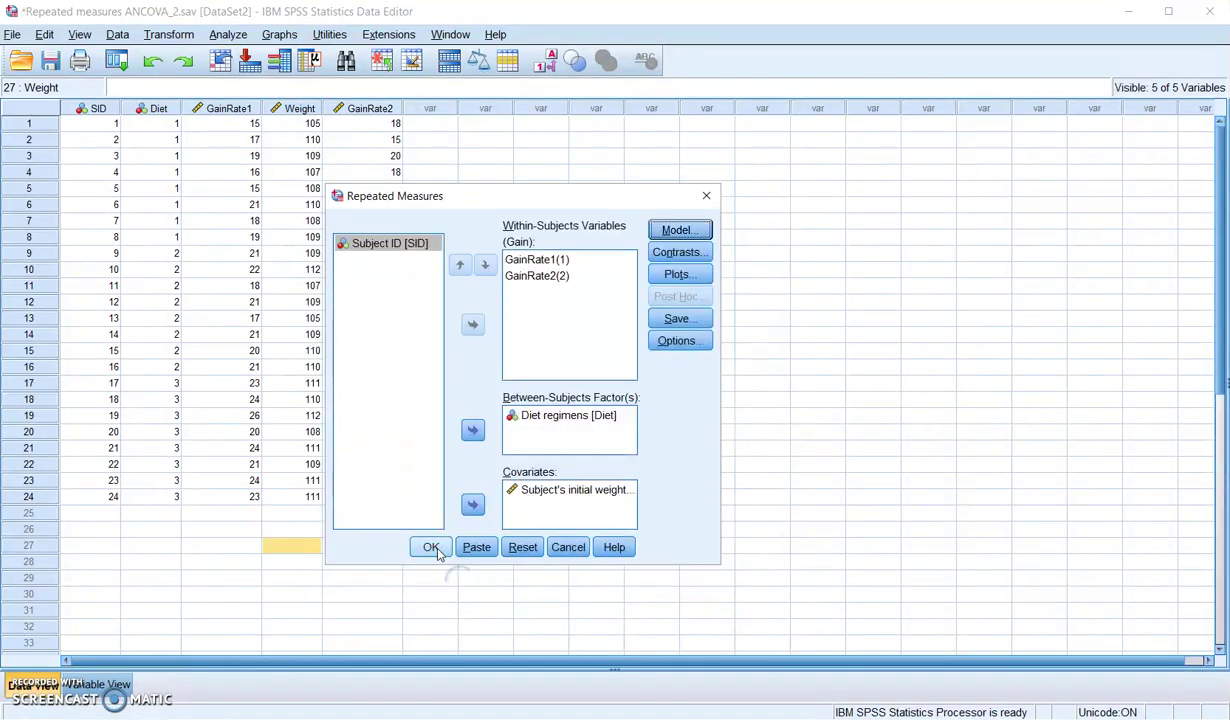
click(436, 553)
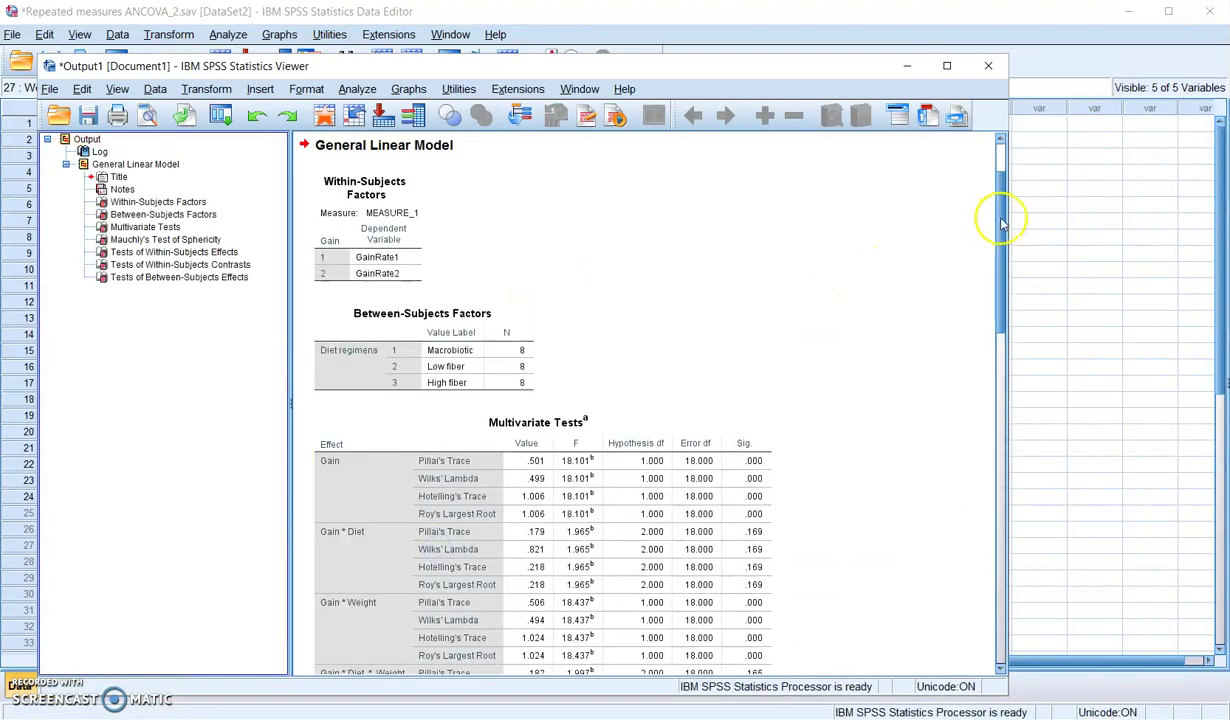
Step: Review the output down to Tests of Between-Subjects Effects, then return to the Data Editor
drag(1001, 221, 1008, 590)
click(358, 618)
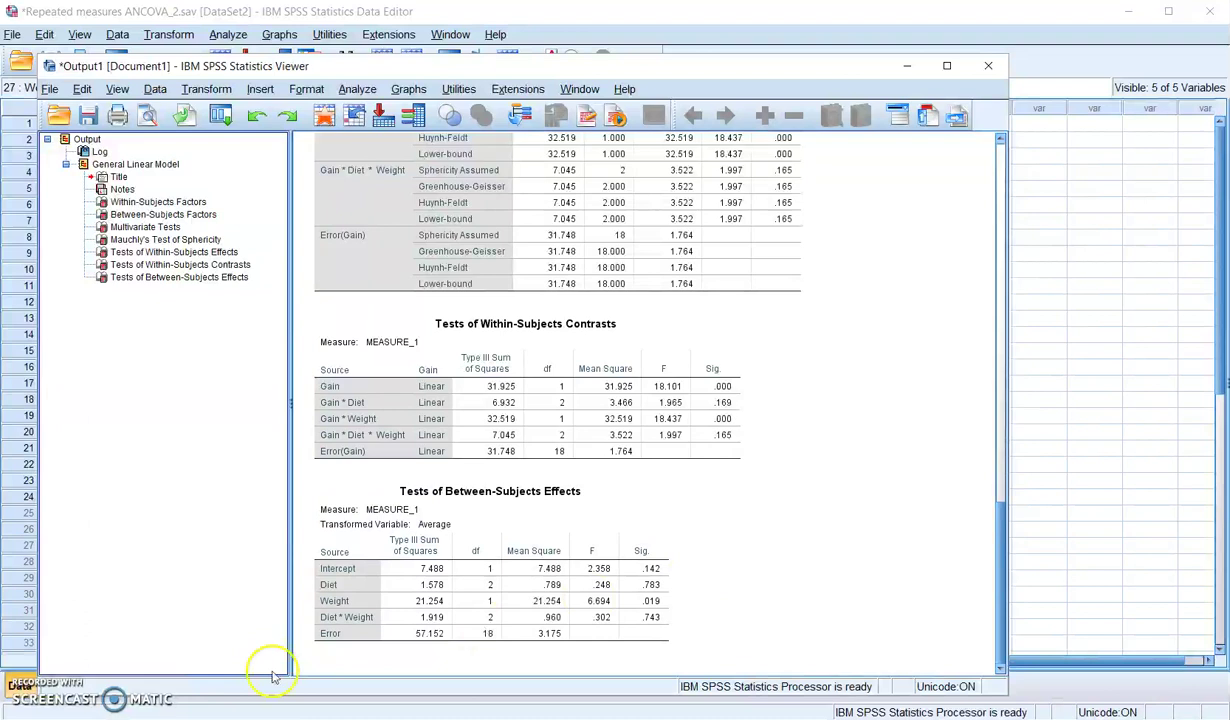
click(40, 705)
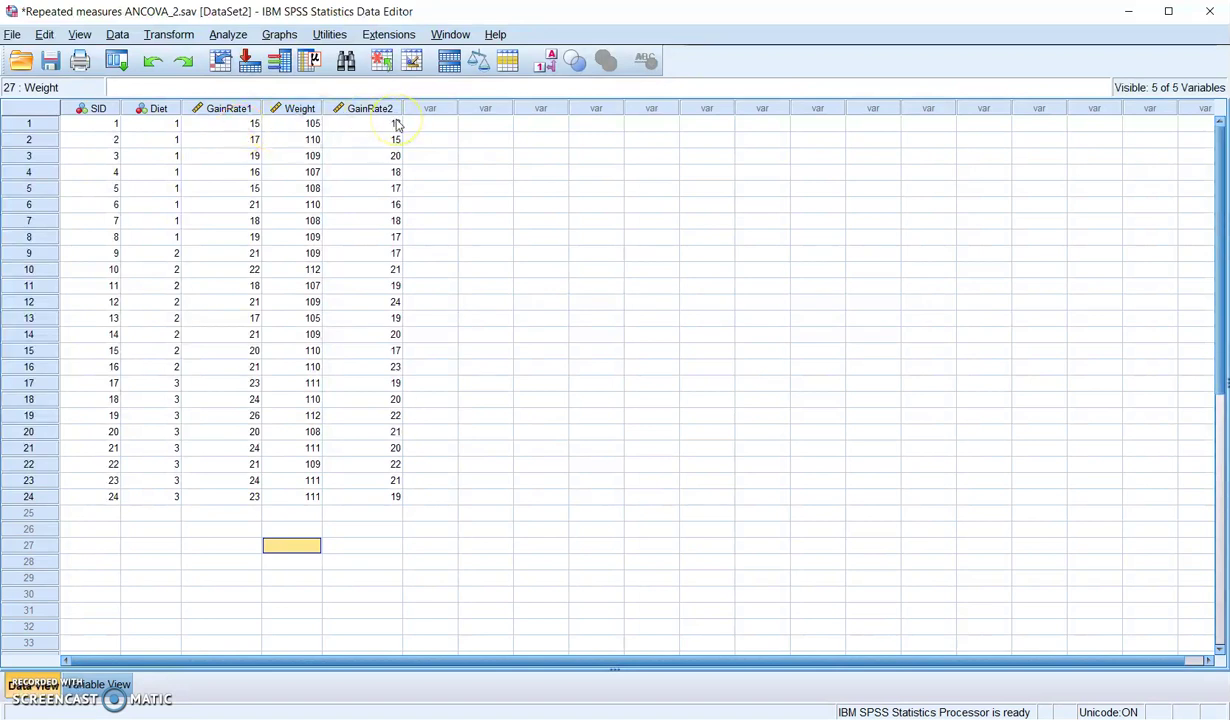
Step: Reopen Repeated Measures with the Gain(2) factor, keeping the previous variable assignments
click(311, 205)
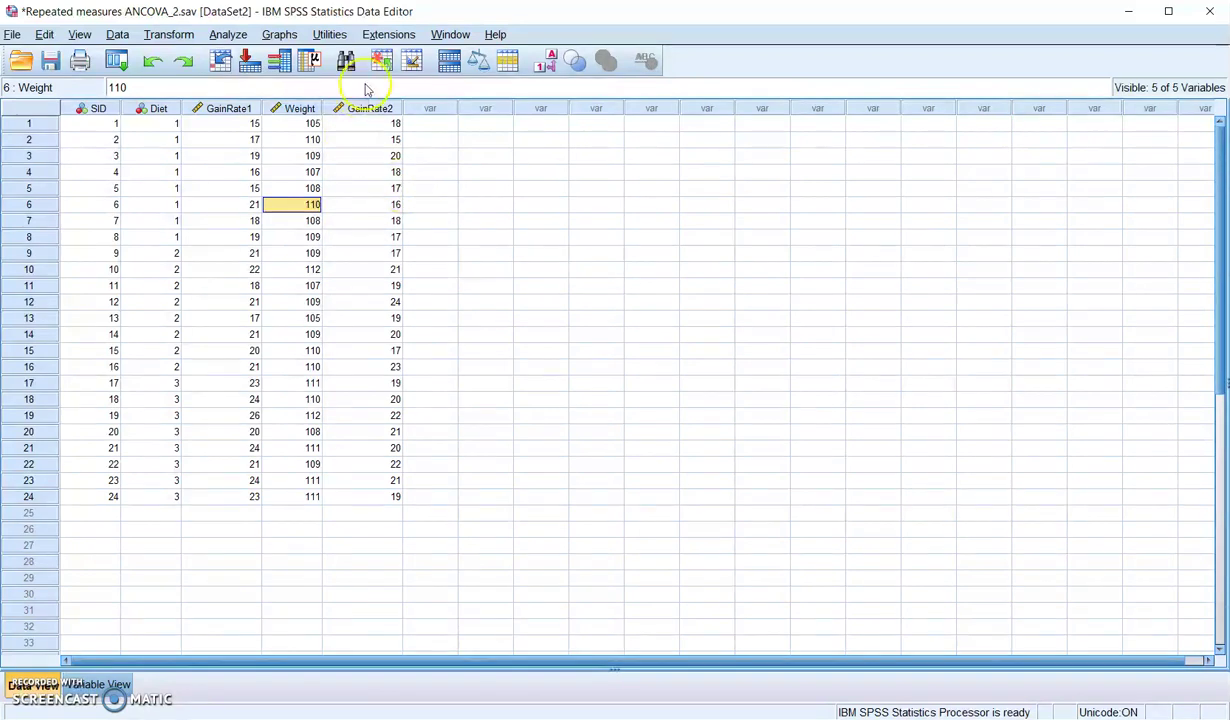
click(229, 35)
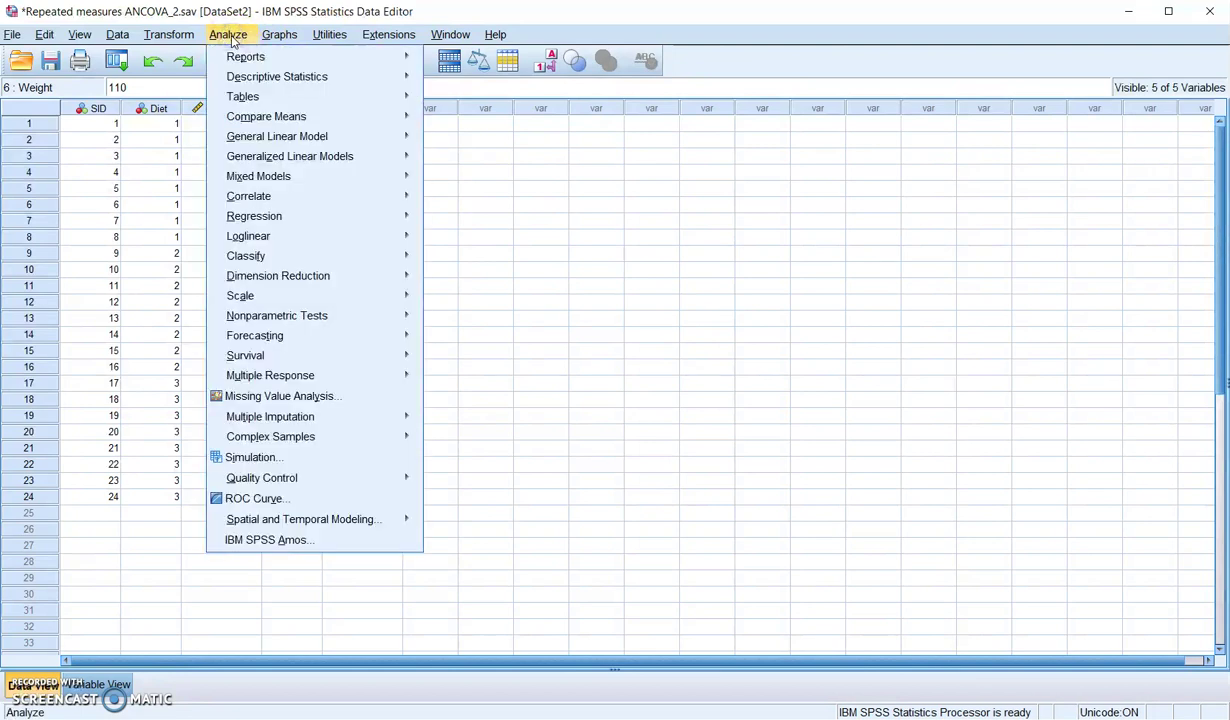
mouse_move(270, 138)
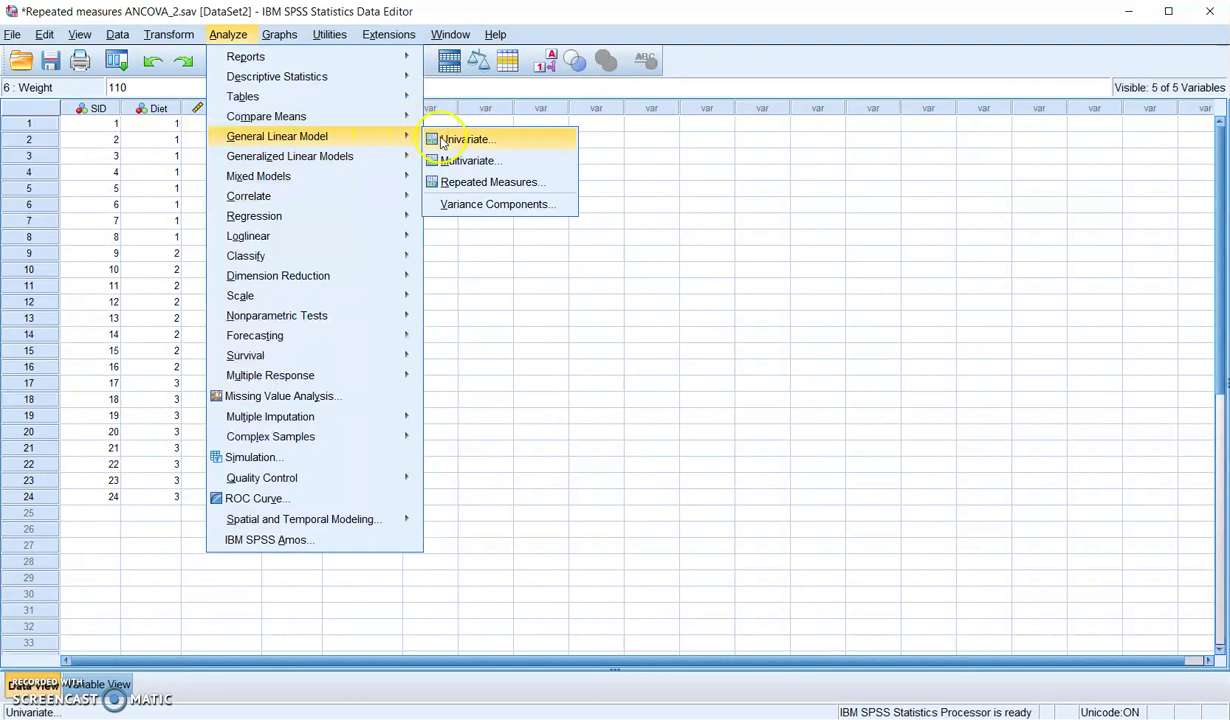
click(450, 183)
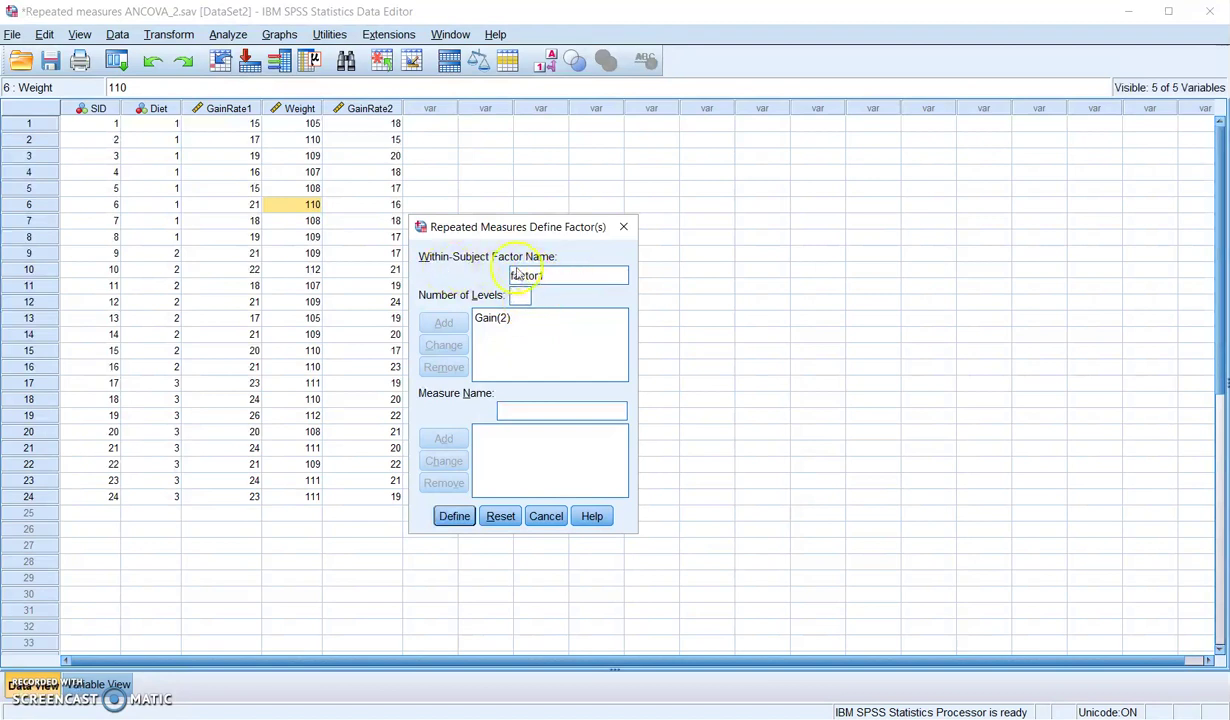
click(455, 516)
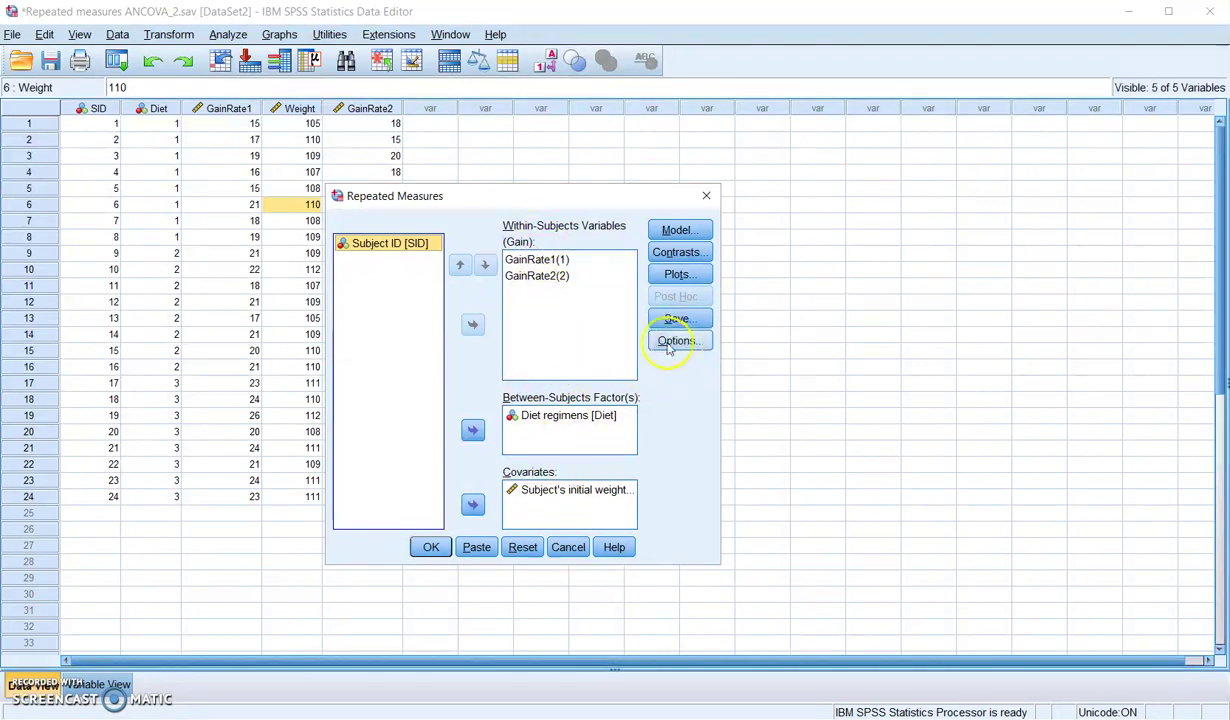
Step: Switch the repeated-measures model back to Full factorial
click(679, 231)
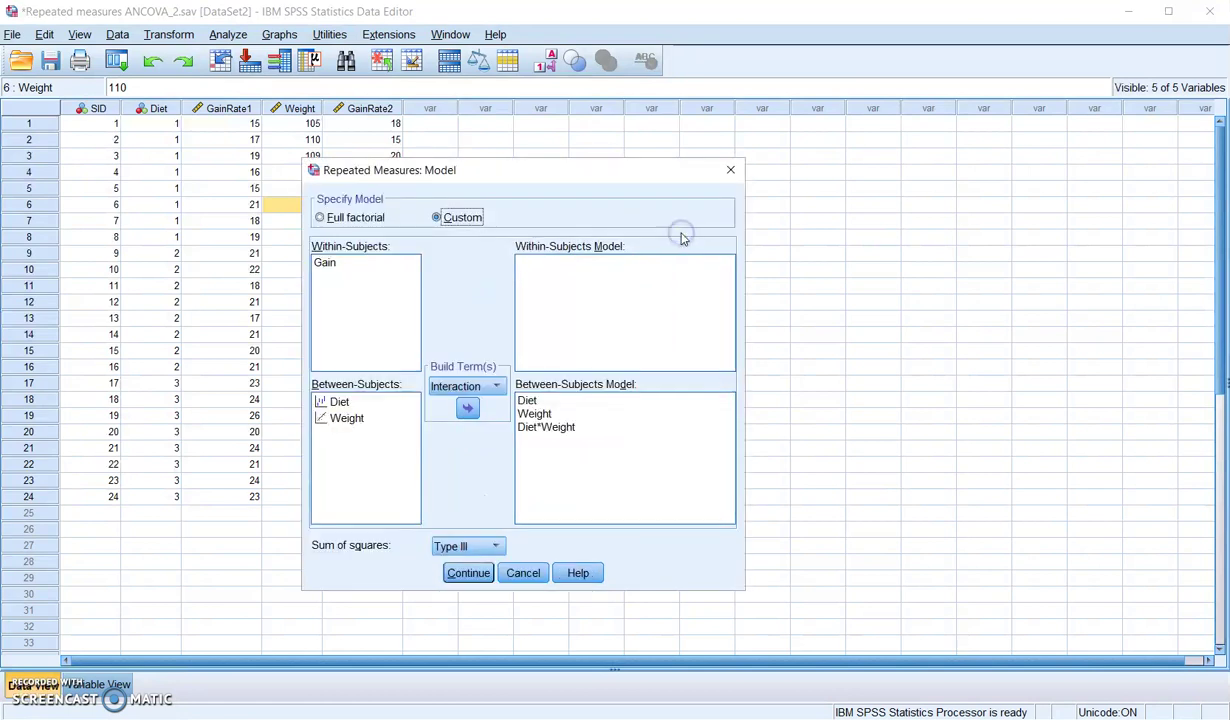
click(322, 218)
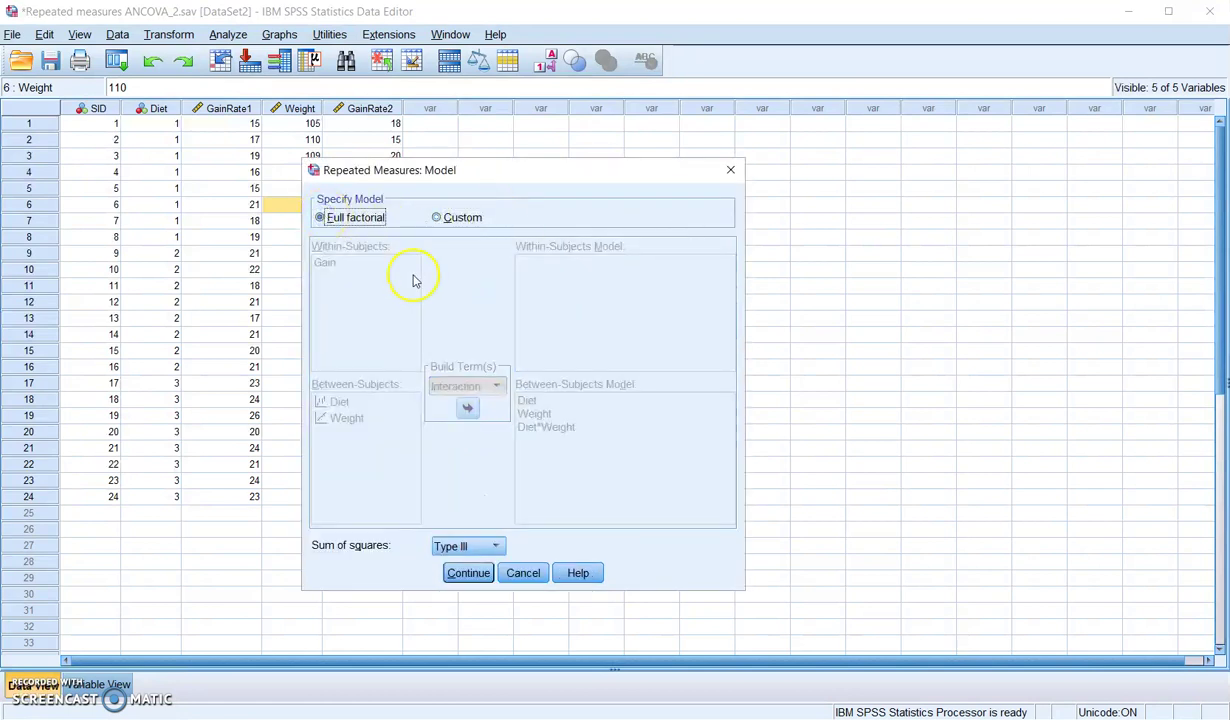
click(464, 575)
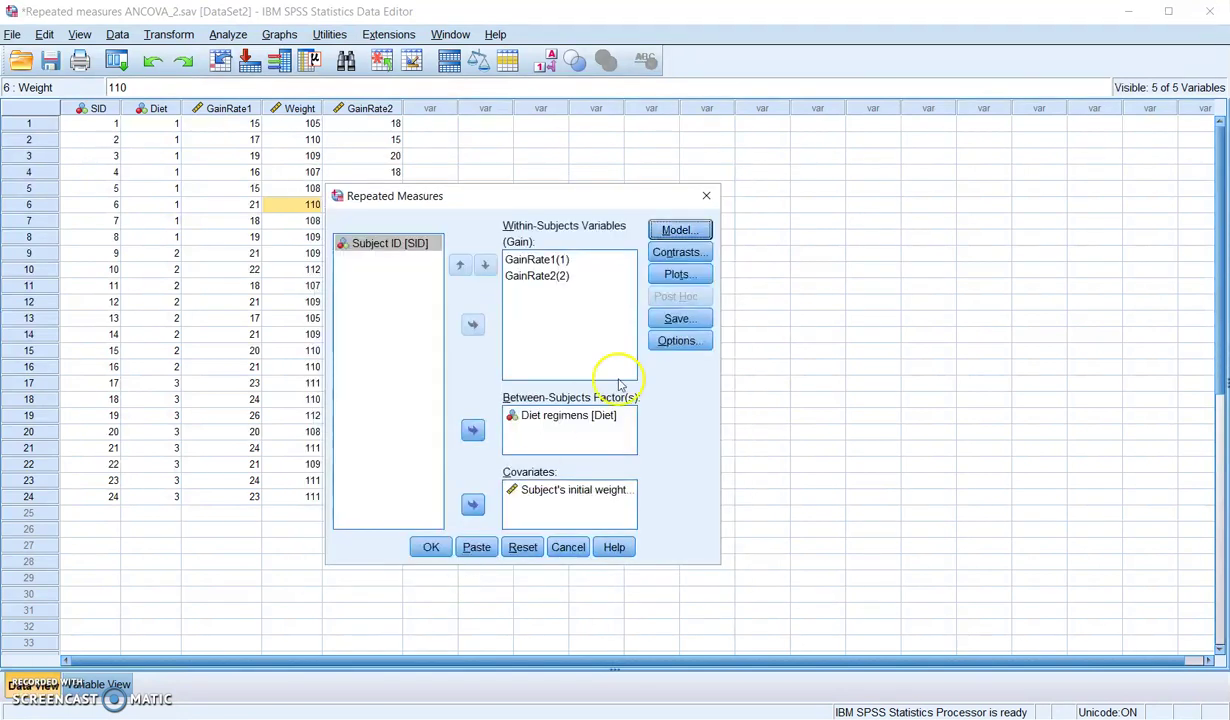
Step: Enable descriptive statistics, effect size estimates and homogeneity tests, and display means for Diet and Gain
click(680, 342)
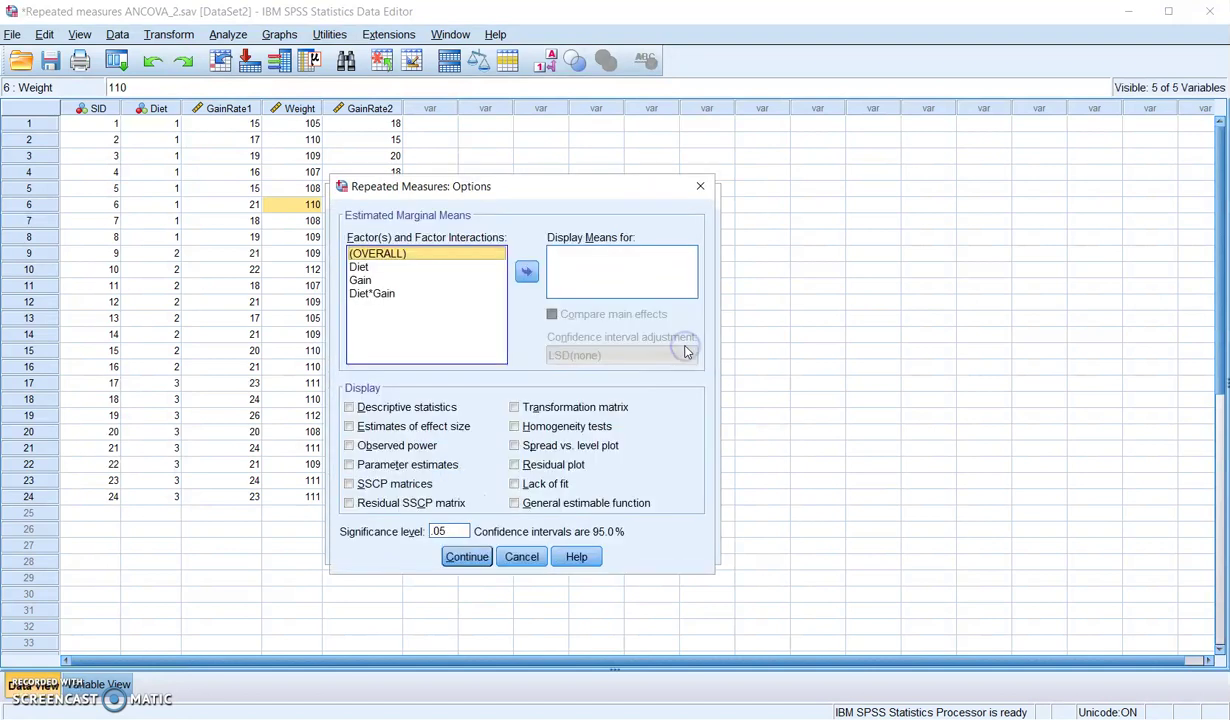
click(350, 408)
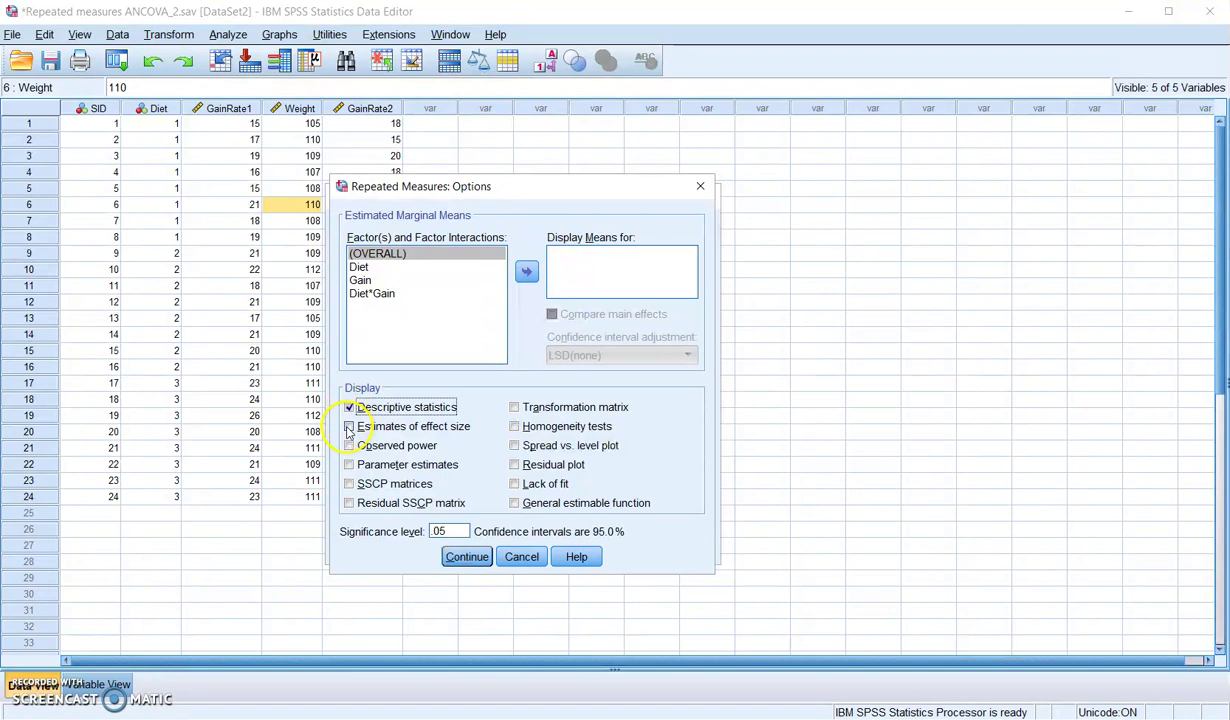
click(515, 427)
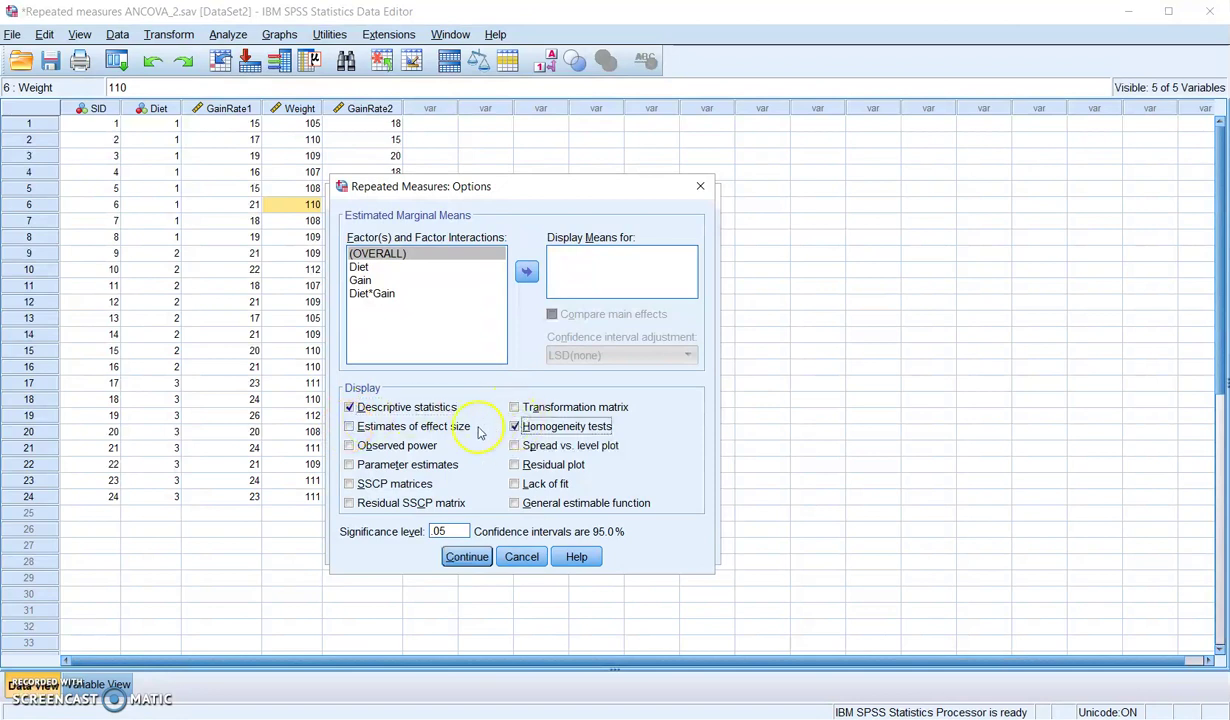
click(349, 427)
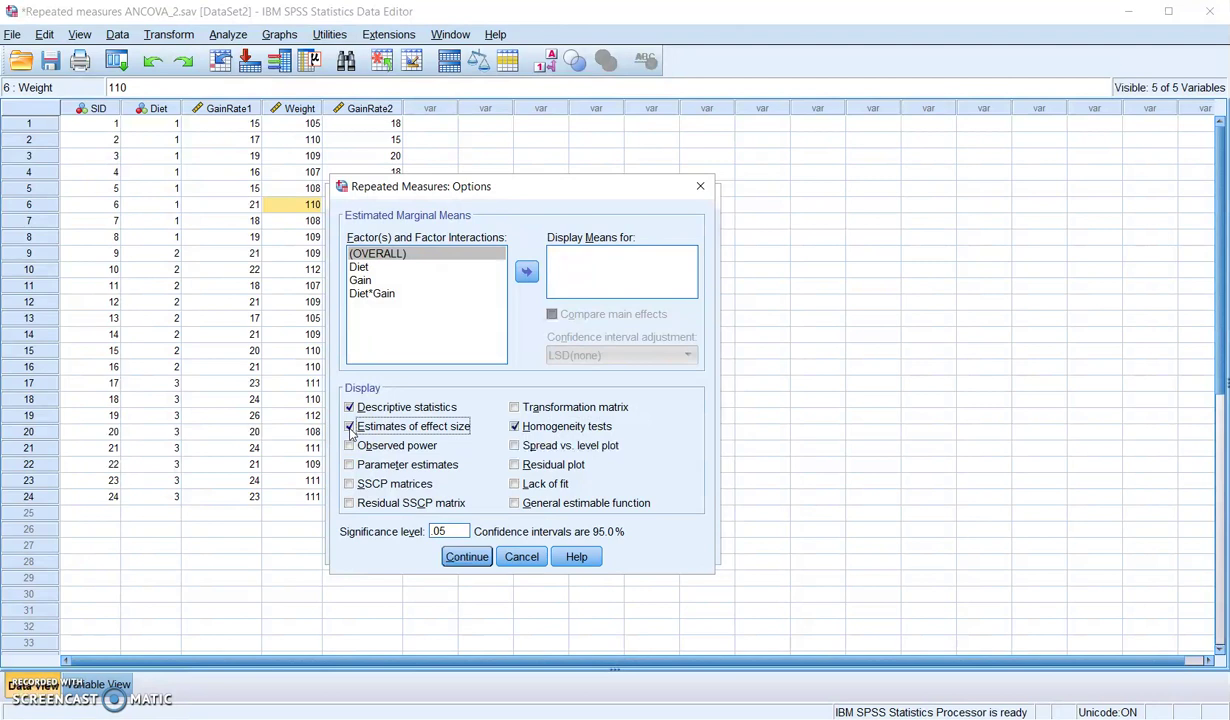
click(362, 268)
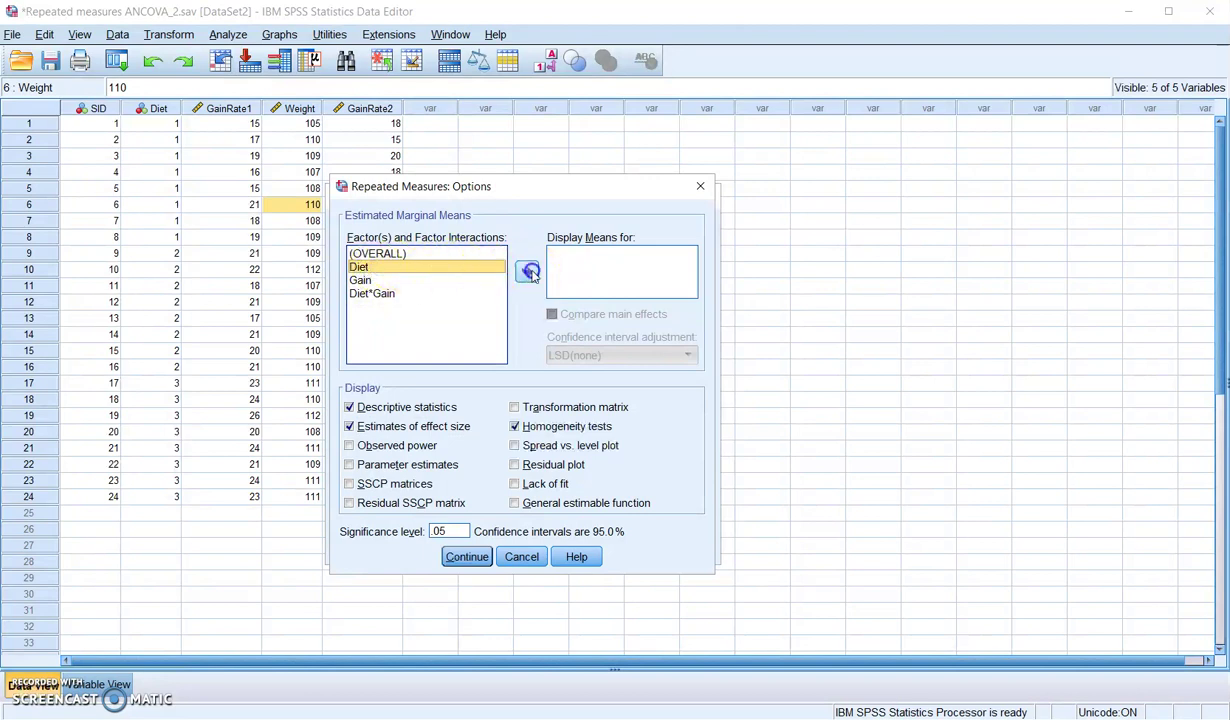
click(527, 272)
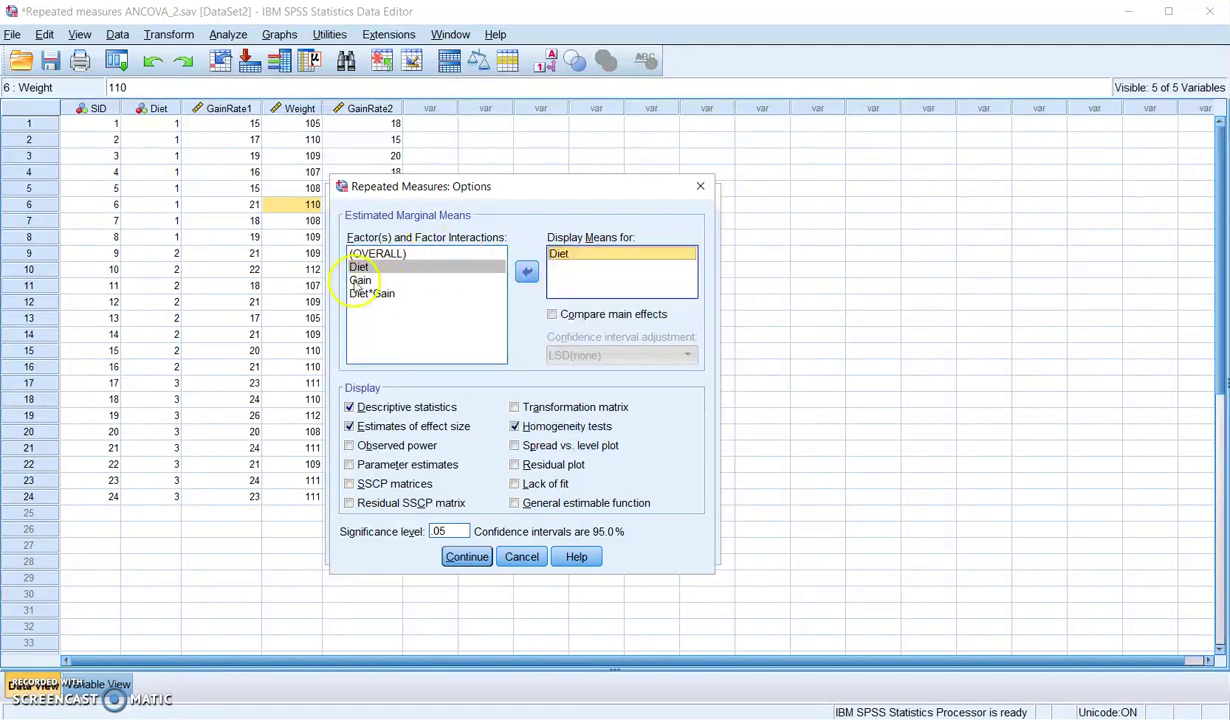
click(358, 281)
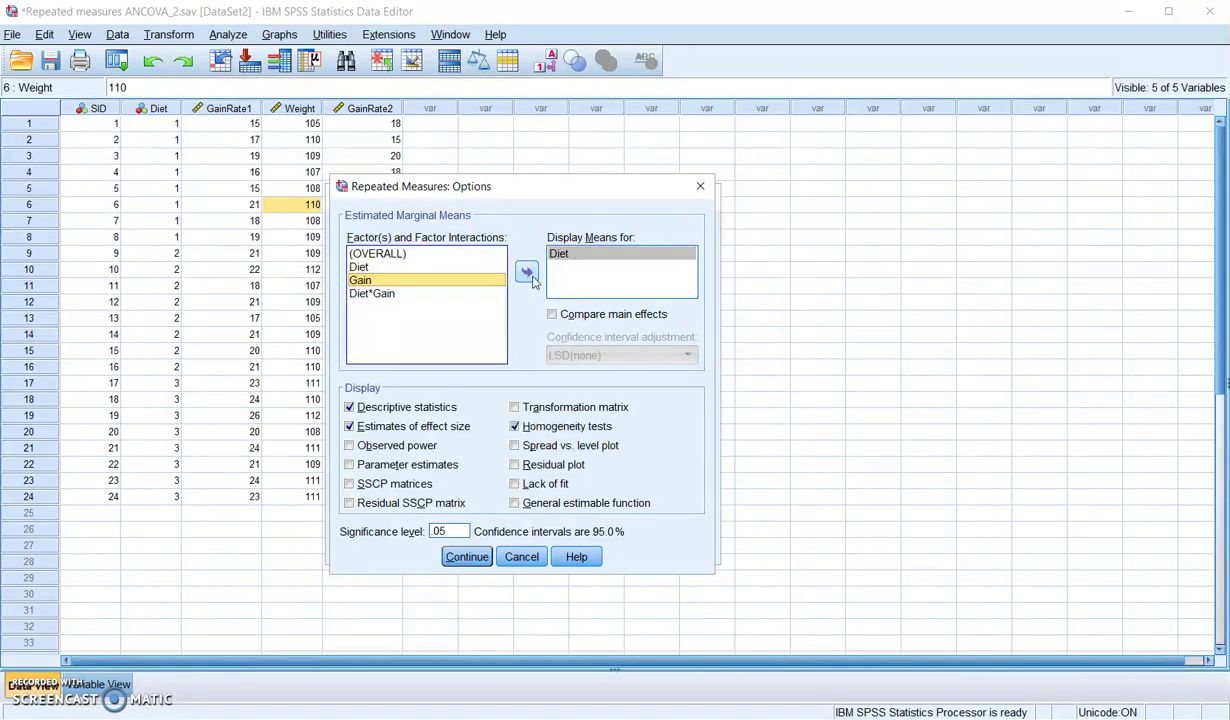
click(528, 275)
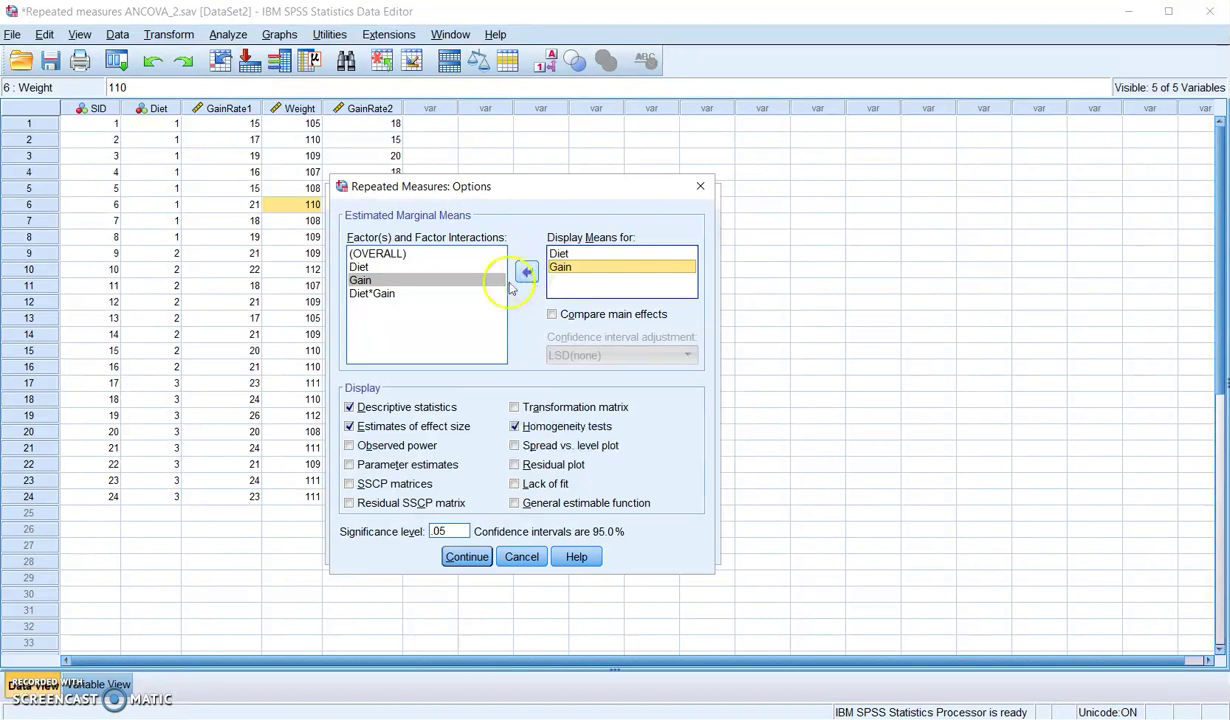
click(463, 558)
Step: Run the full-factorial analysis and widen the output window to read the results
click(431, 548)
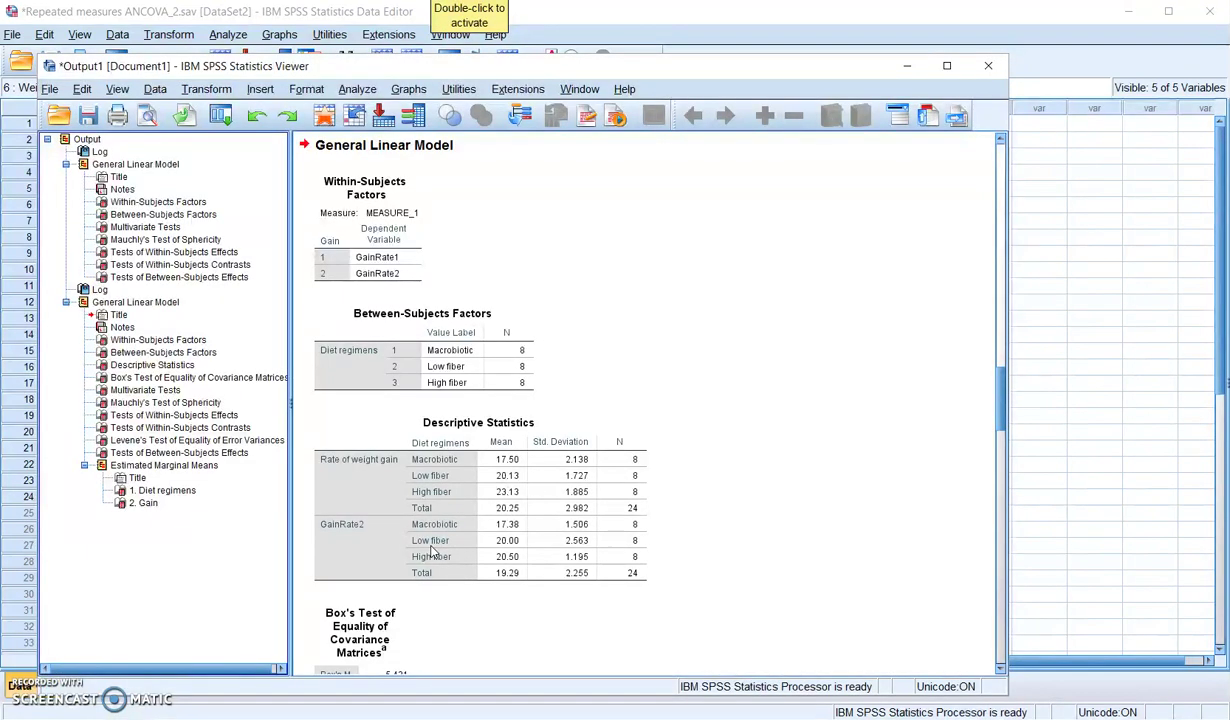
drag(1007, 261, 1101, 247)
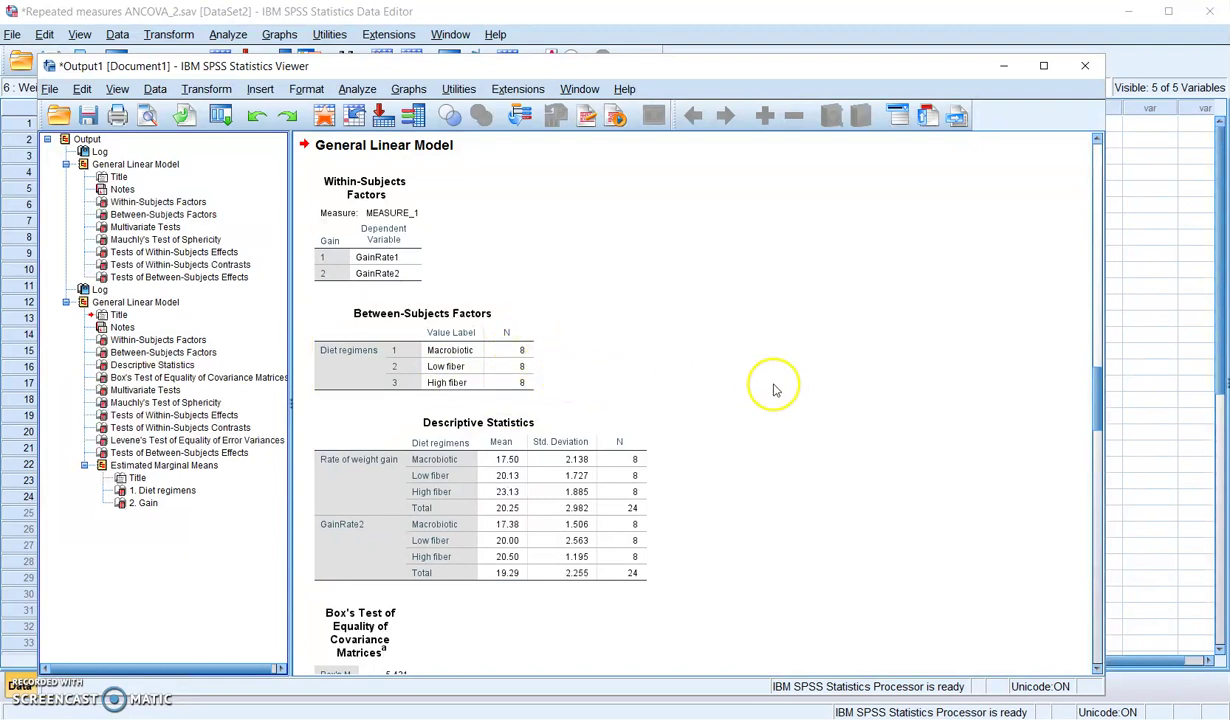
drag(1100, 405, 1100, 432)
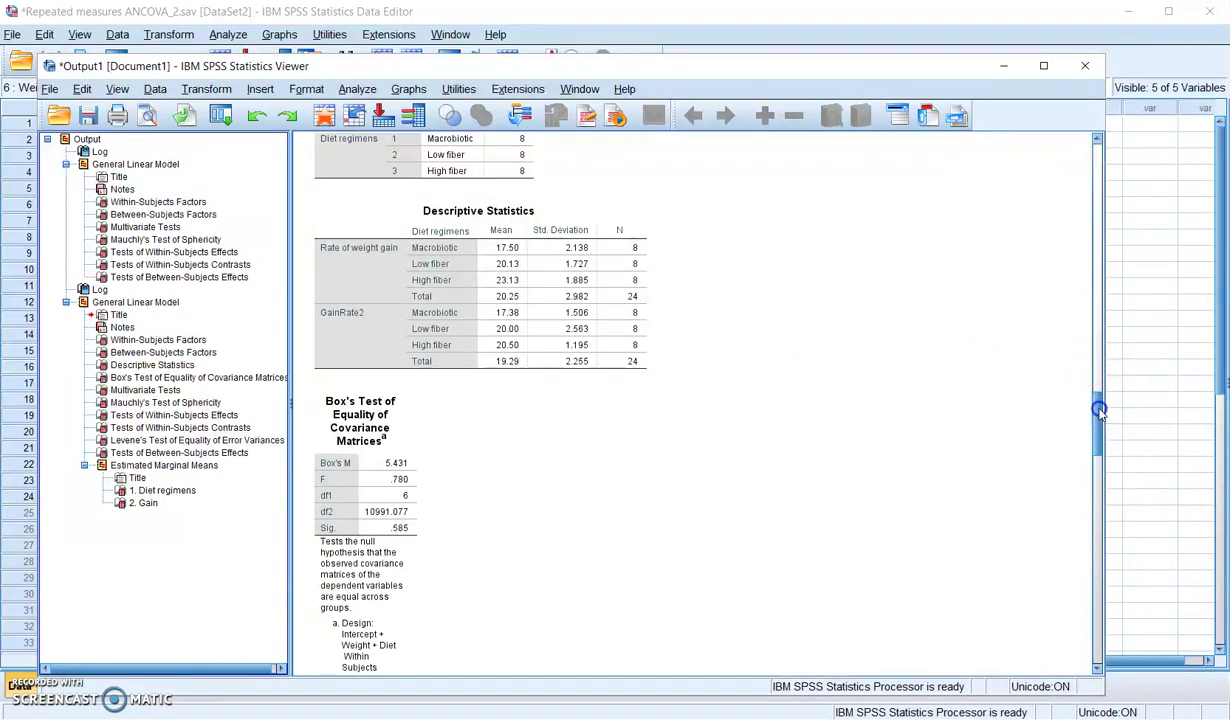
drag(1098, 420, 1099, 440)
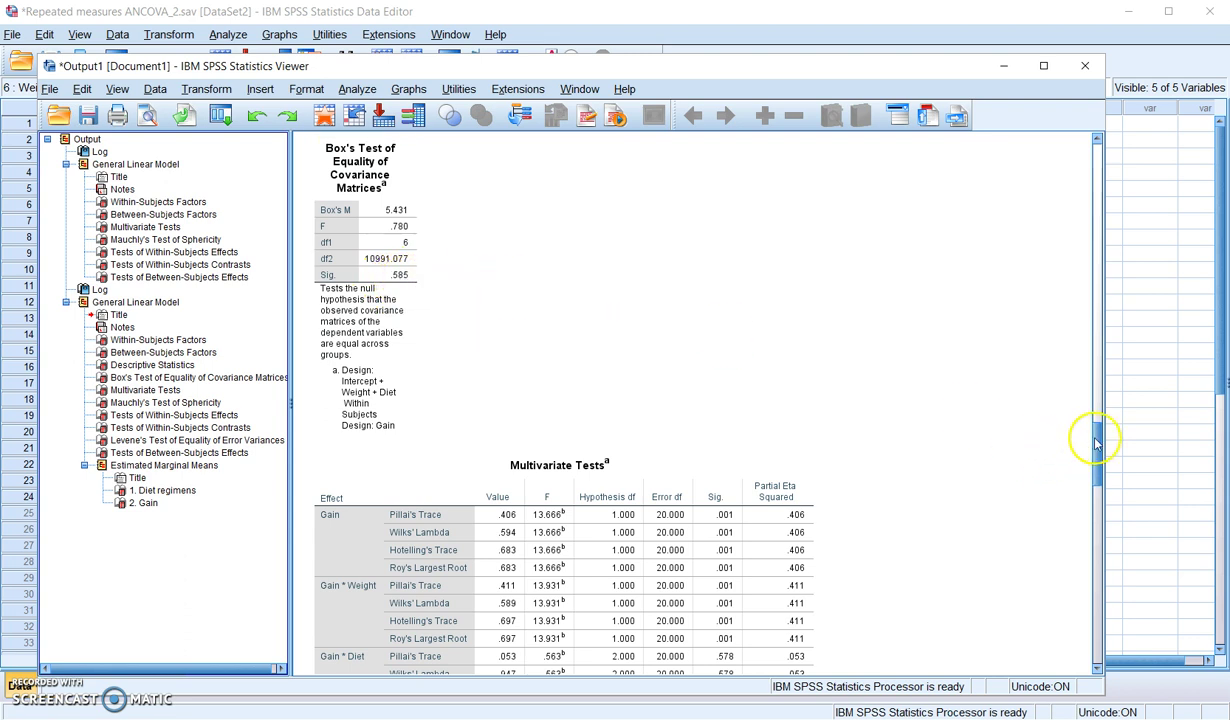
drag(1095, 441, 1095, 480)
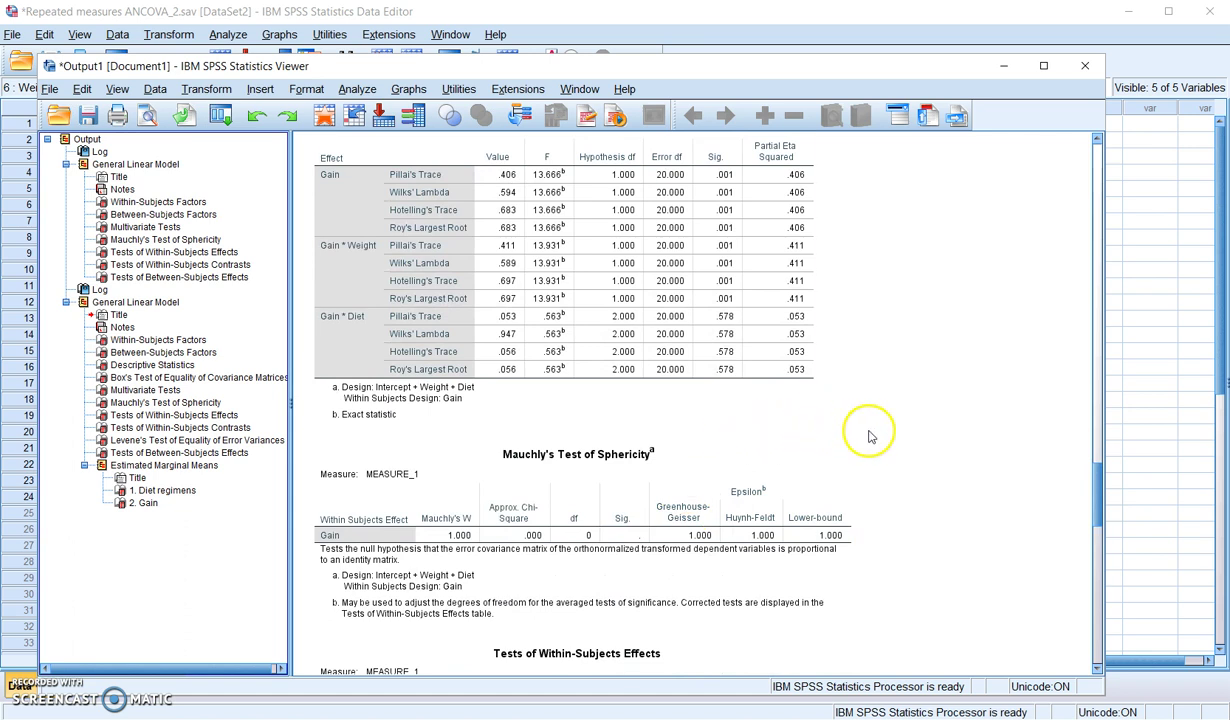
Step: Inspect Mauchly's Test, Tests of Within-Subjects Effects (Gain F=13.666) and the Contrasts table
click(741, 517)
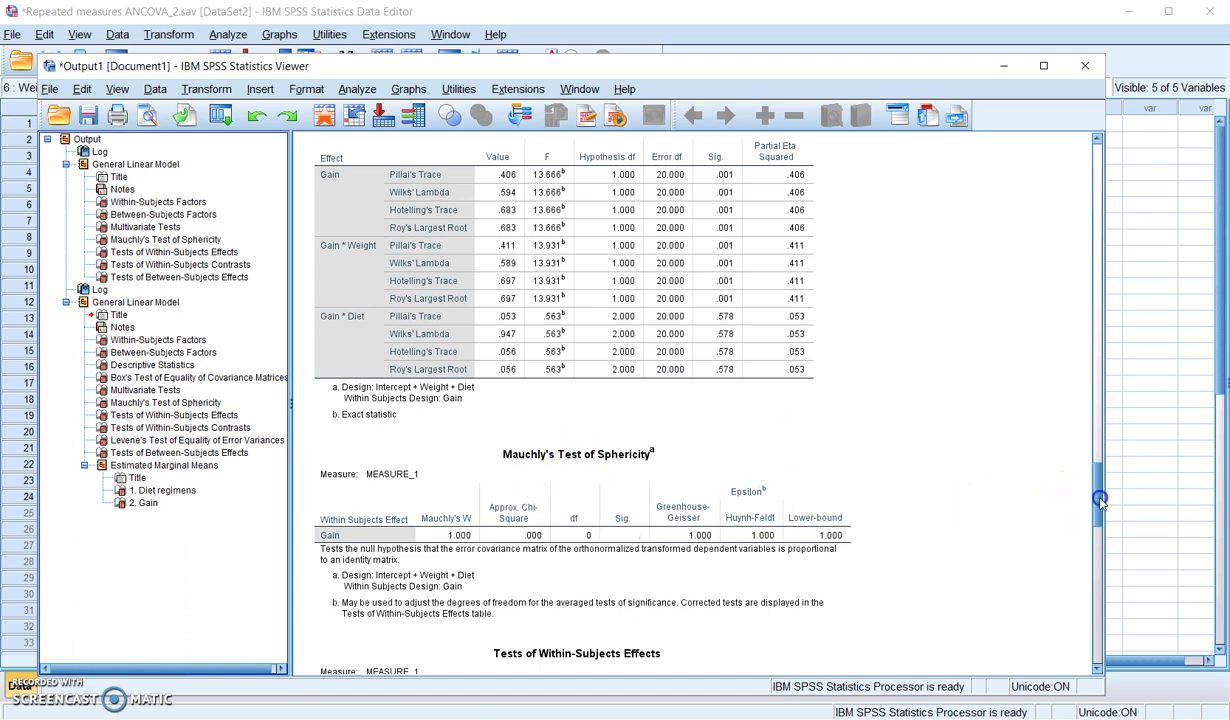
scroll(1098, 500, down, 5)
click(805, 318)
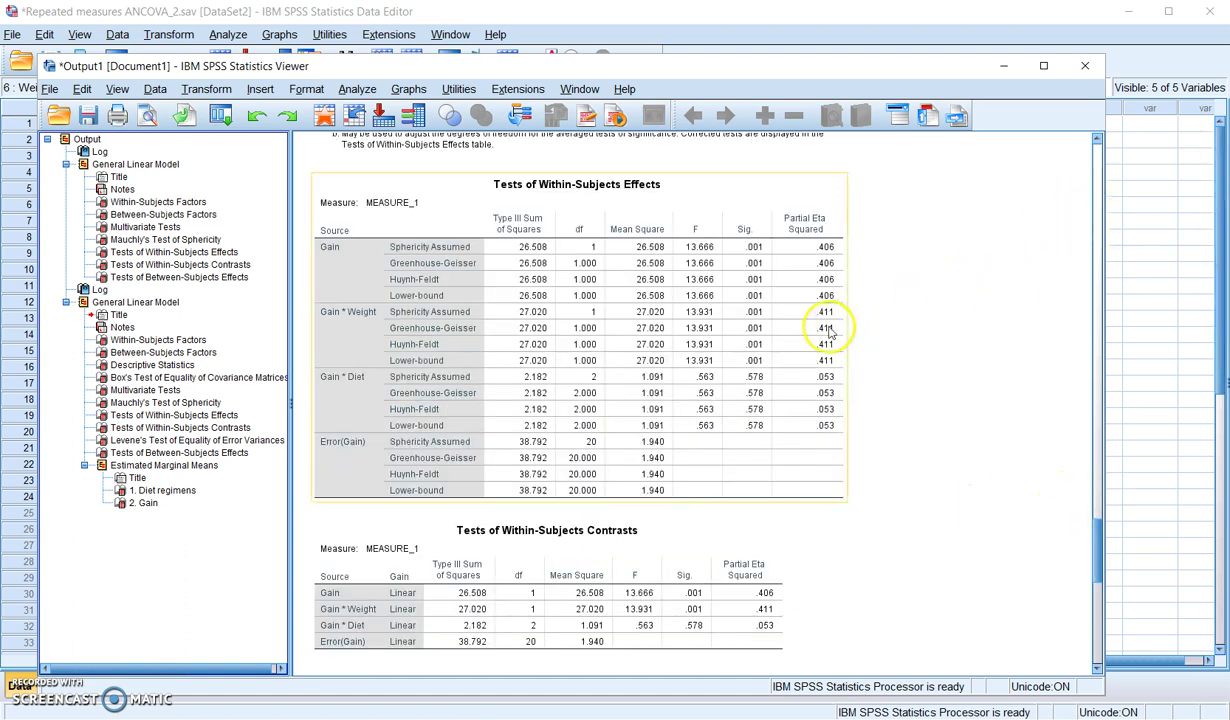
click(558, 563)
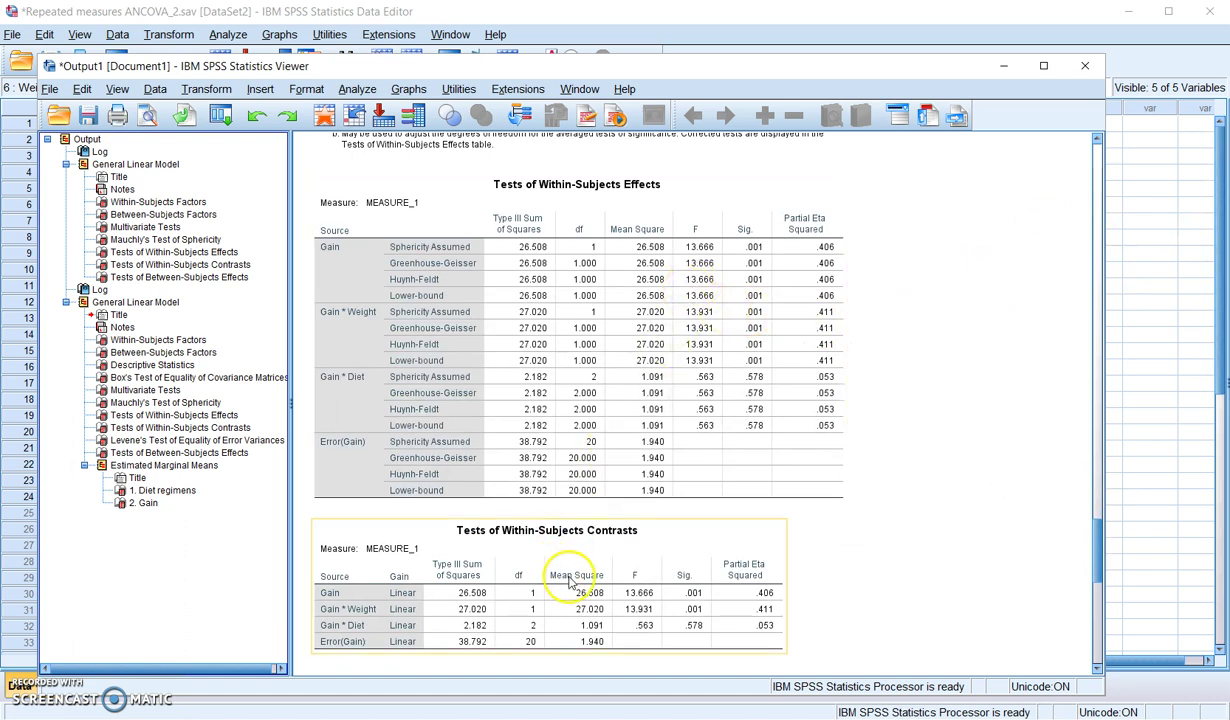
click(620, 358)
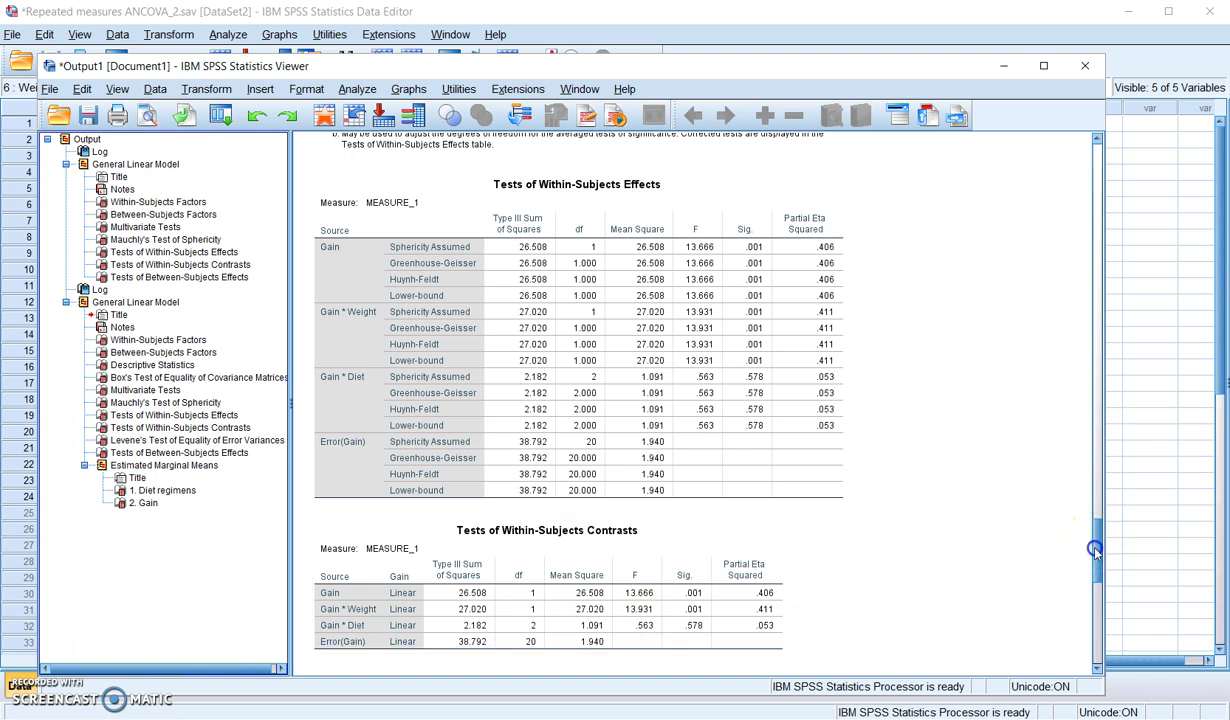
Step: Scroll past the Within-Subjects Contrasts table to Levene's Test and Between-Subjects Effects
scroll(1095, 550, down, 5)
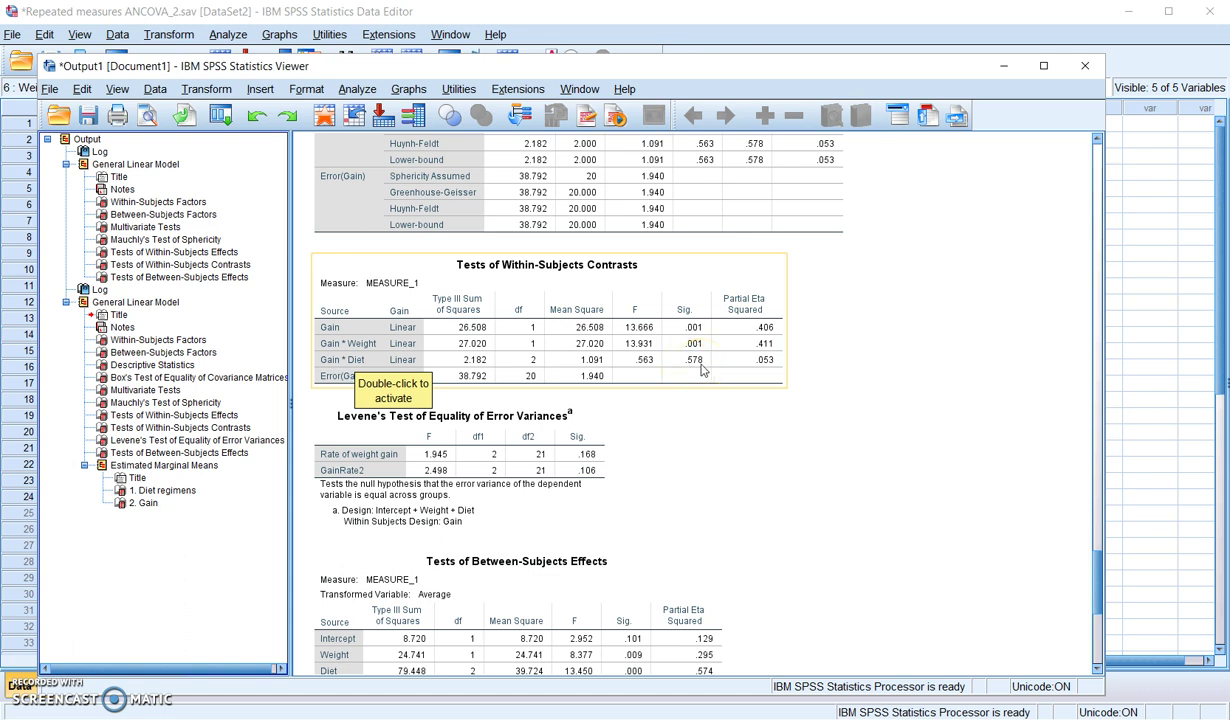
click(660, 405)
click(575, 370)
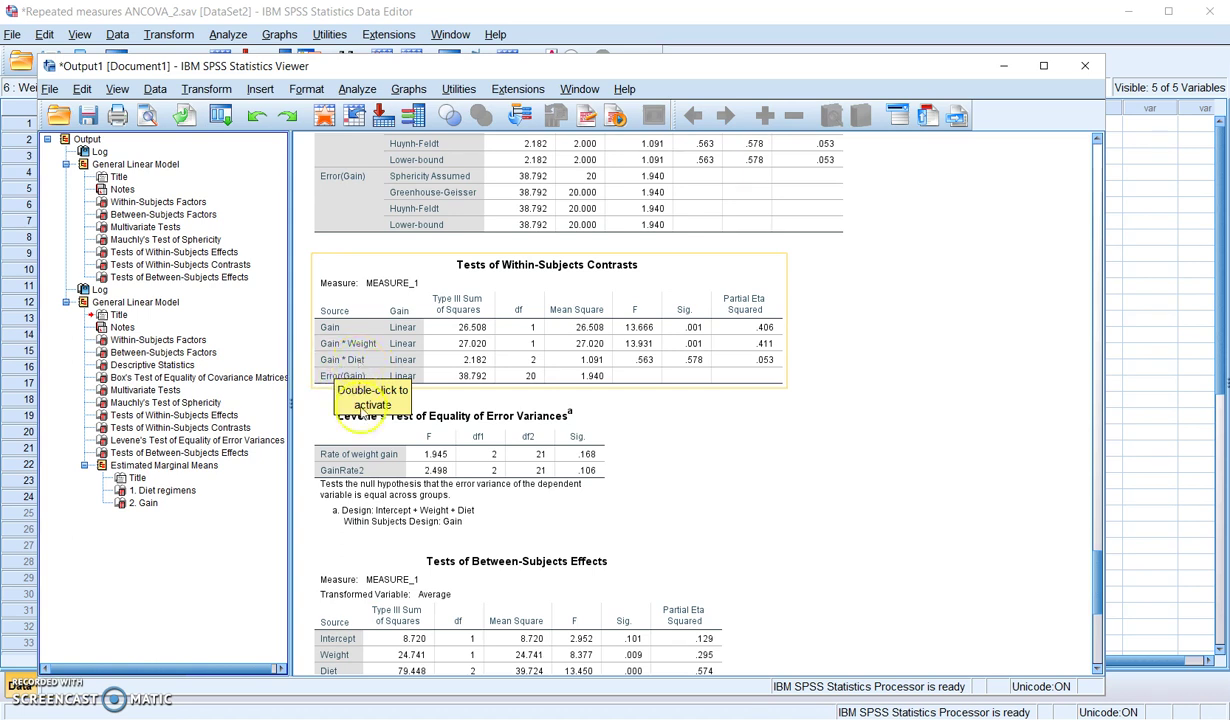
scroll(700, 400, down, 5)
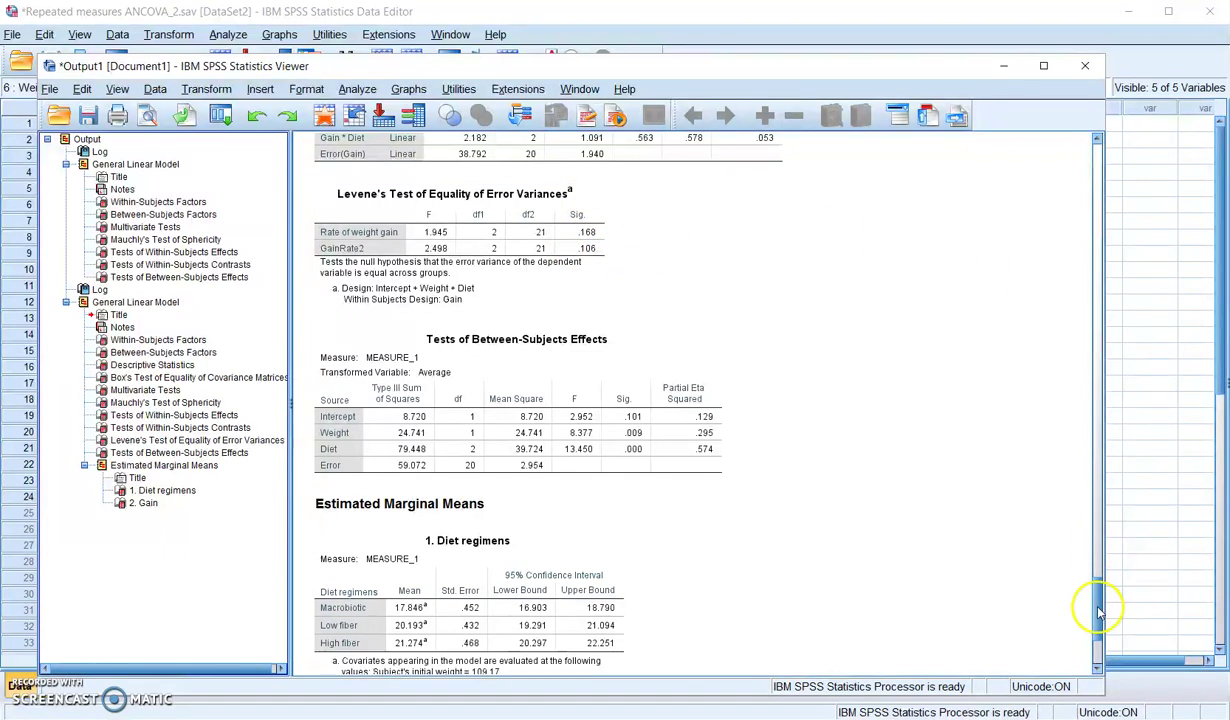
Step: Review the Between-Subjects Effects table and the Diet regimens and Gain marginal means
drag(1097, 608, 1093, 621)
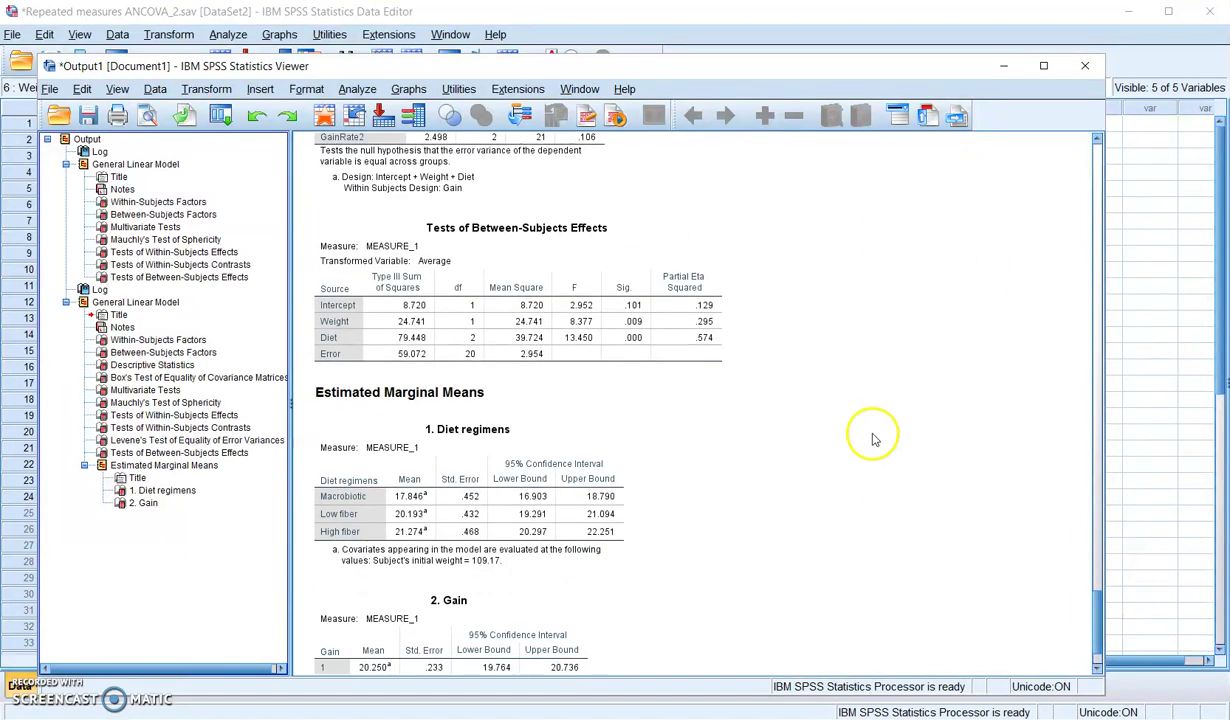
click(659, 321)
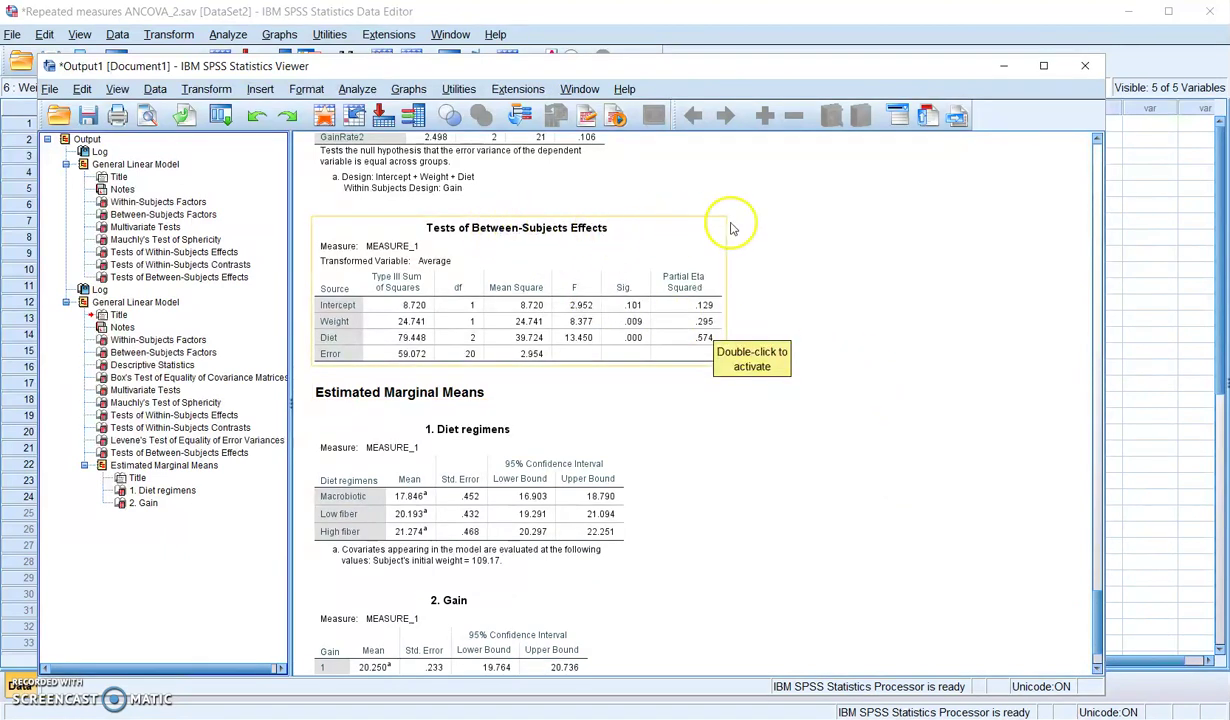
click(764, 230)
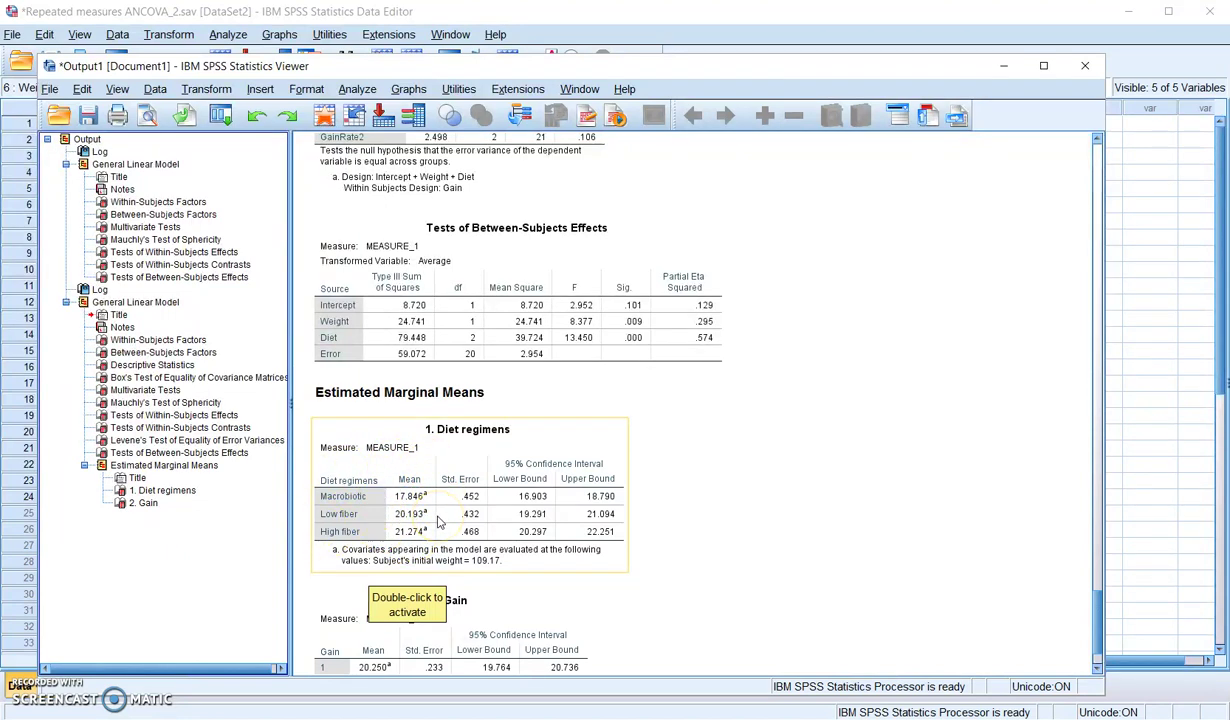
click(308, 581)
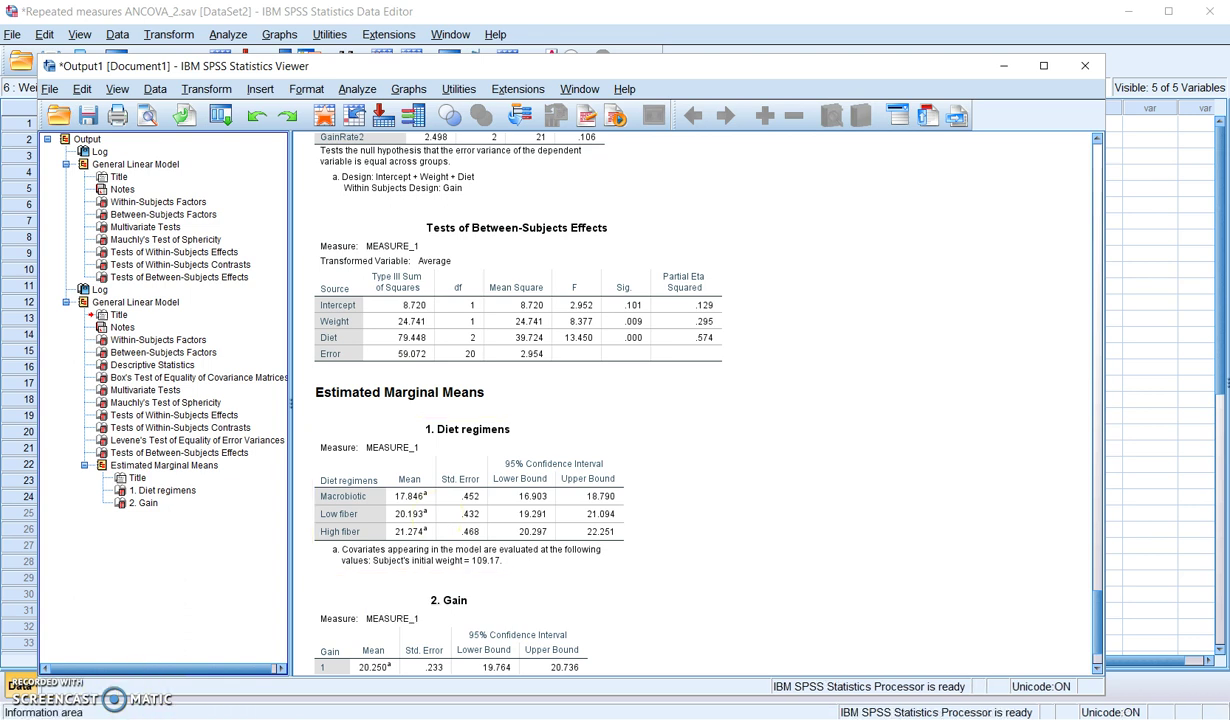
scroll(600, 400, down, 2)
Step: Reopen the Repeated Measures setup from the data grid, keeping the Gain within-subjects factor
click(297, 12)
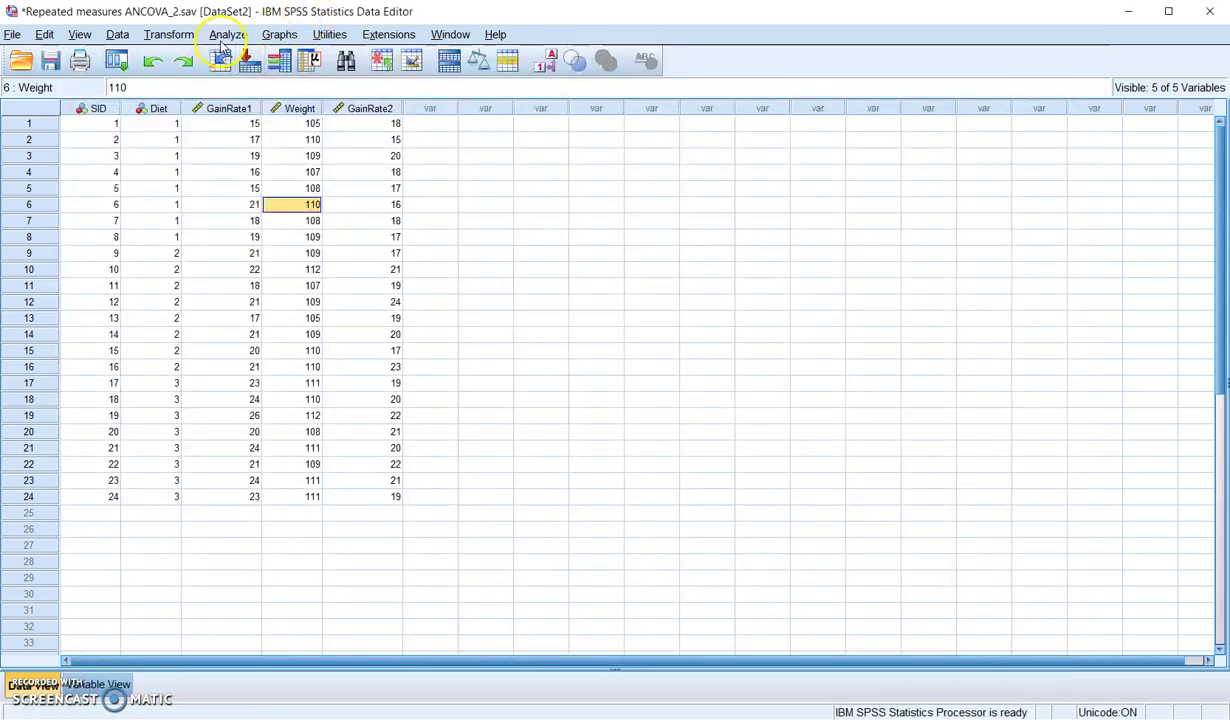
click(222, 36)
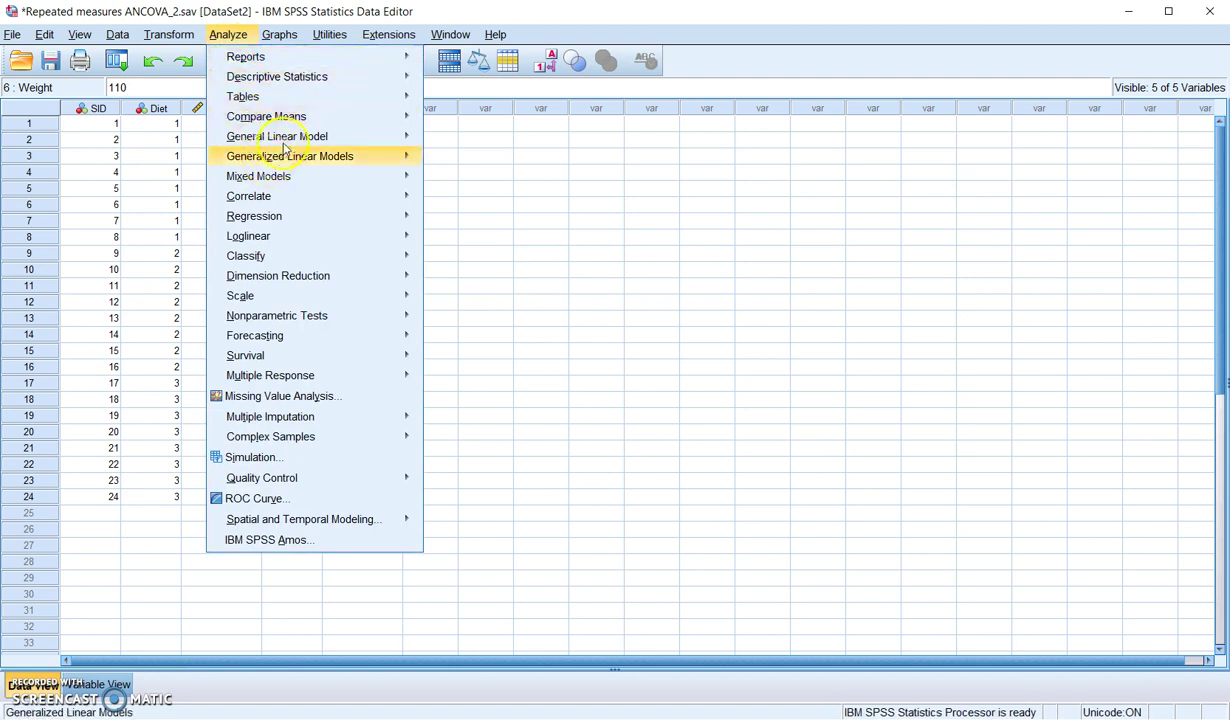
mouse_move(295, 140)
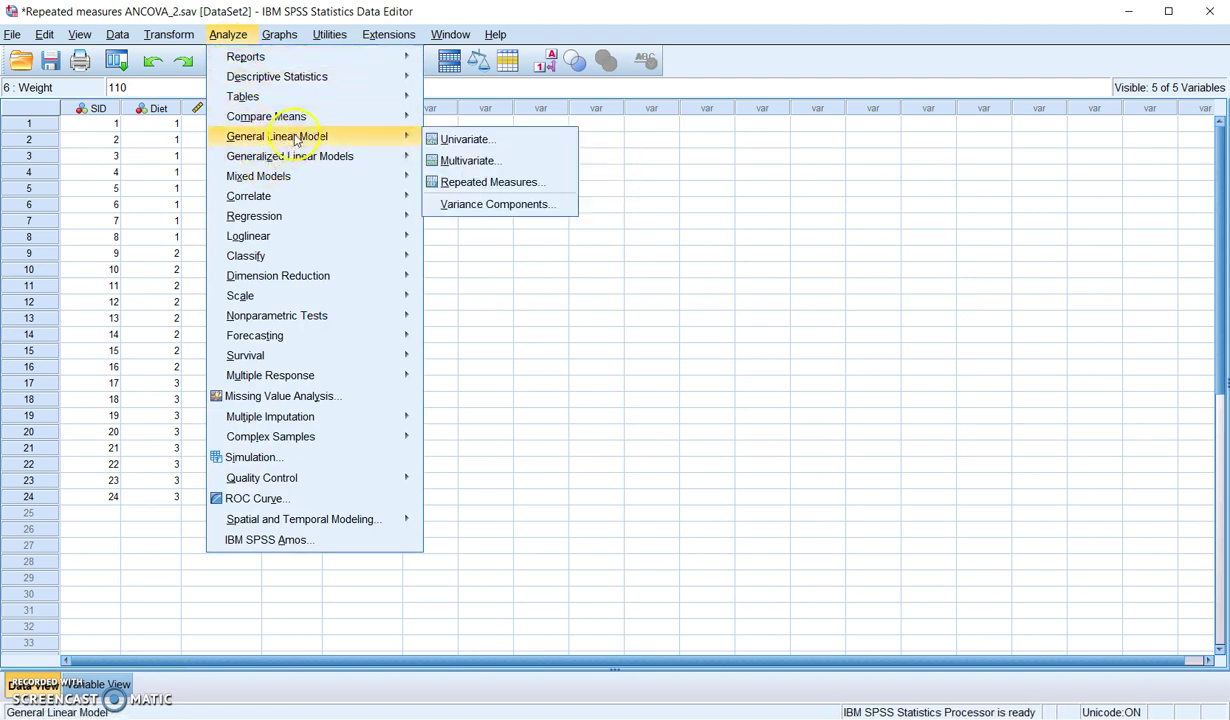
click(455, 185)
click(454, 516)
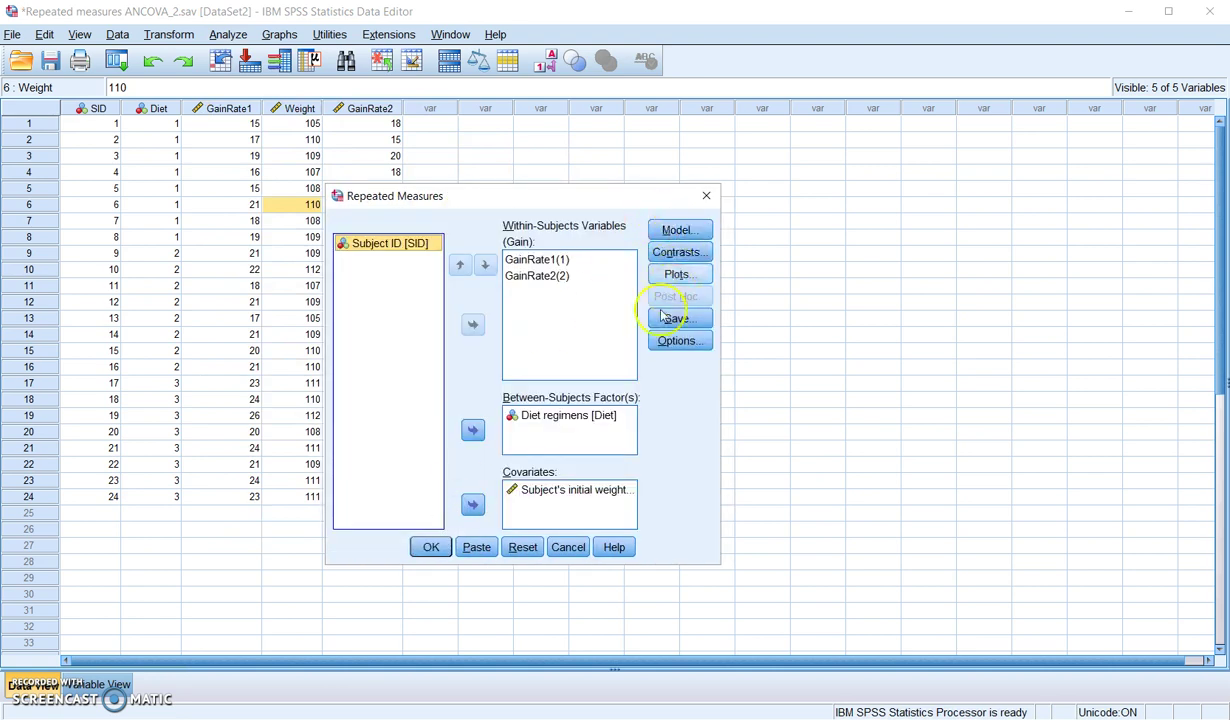
Step: Turn on Compare main effects with LSD(none) adjustment and rerun the analysis
click(677, 341)
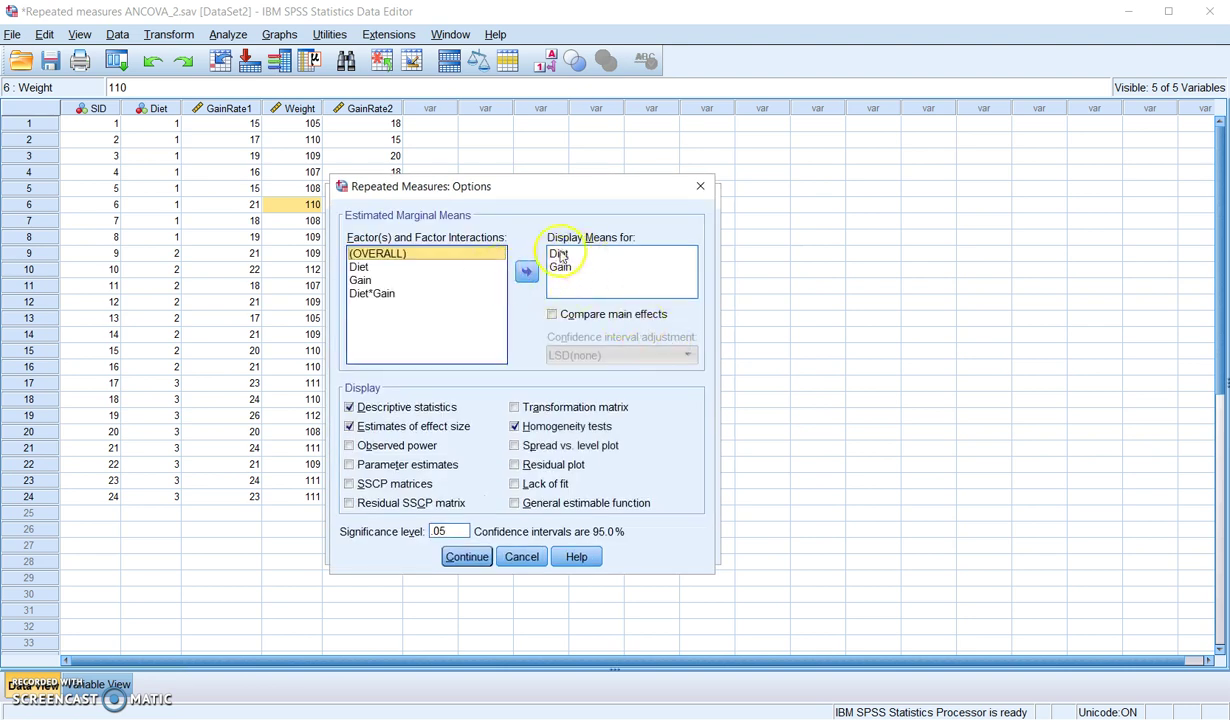
click(552, 314)
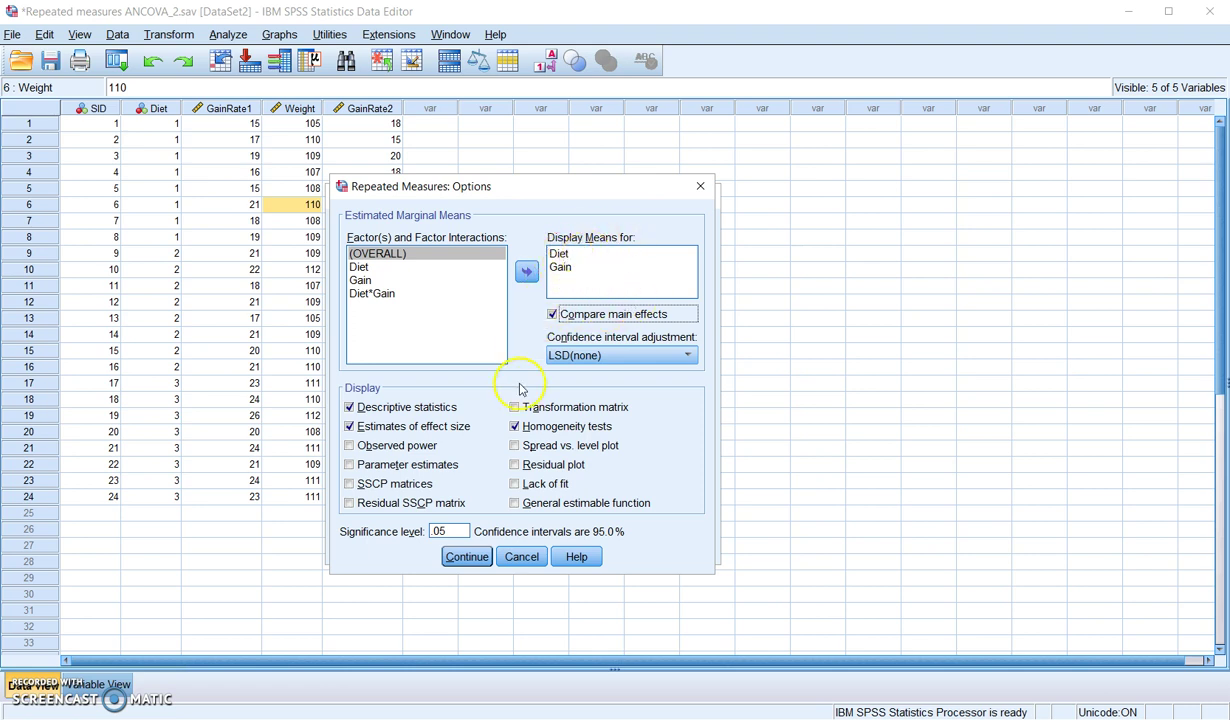
click(467, 557)
click(431, 549)
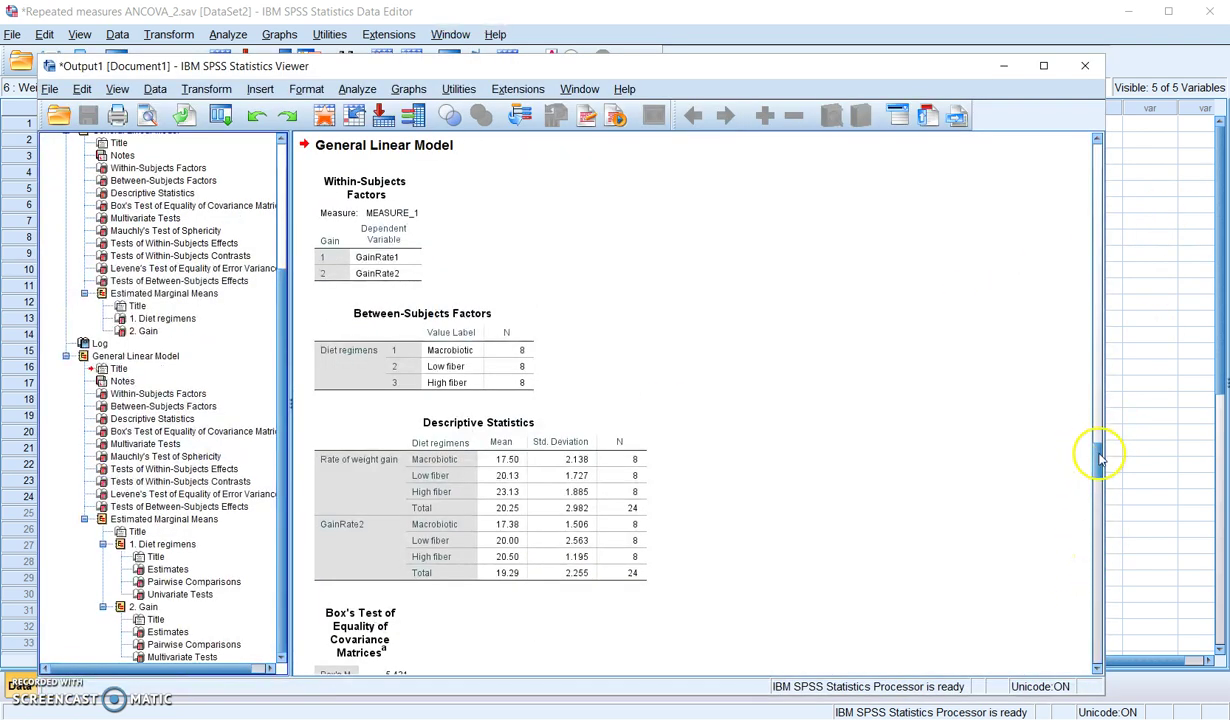
Step: Inspect the Diet regimens Pairwise Comparisons table: Macrobiotic differs from both fiber diets
drag(1099, 457, 1115, 596)
click(697, 349)
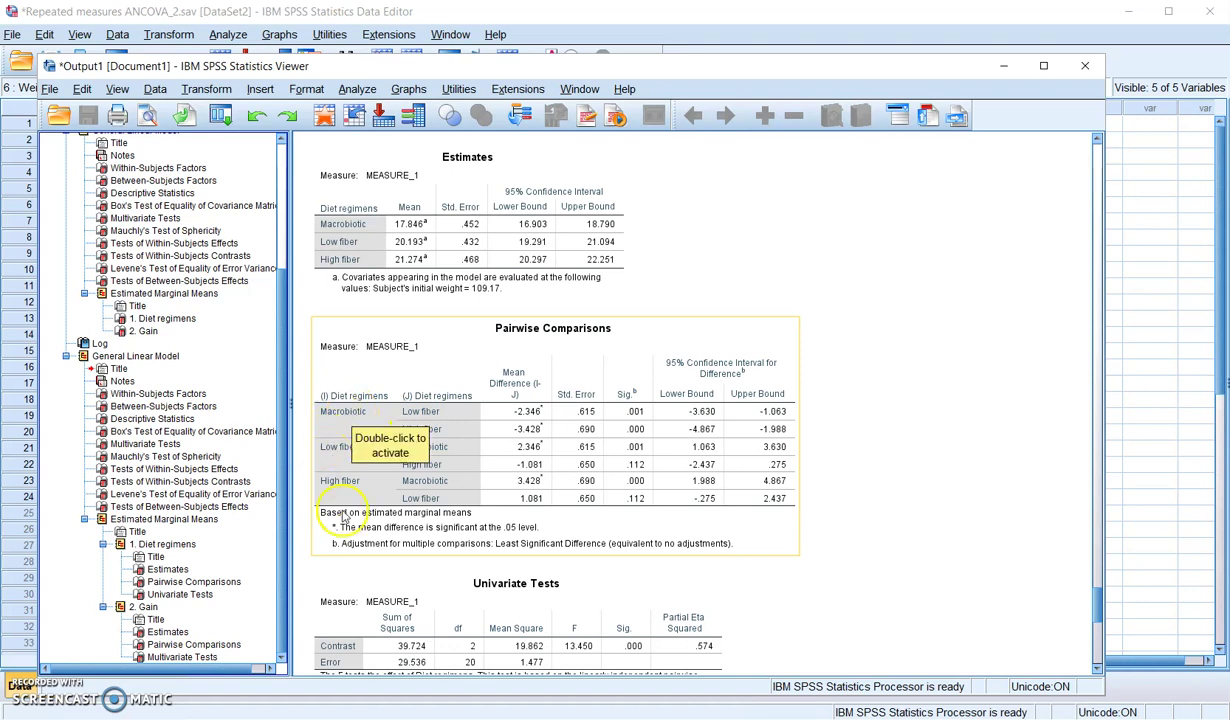
click(355, 572)
click(328, 435)
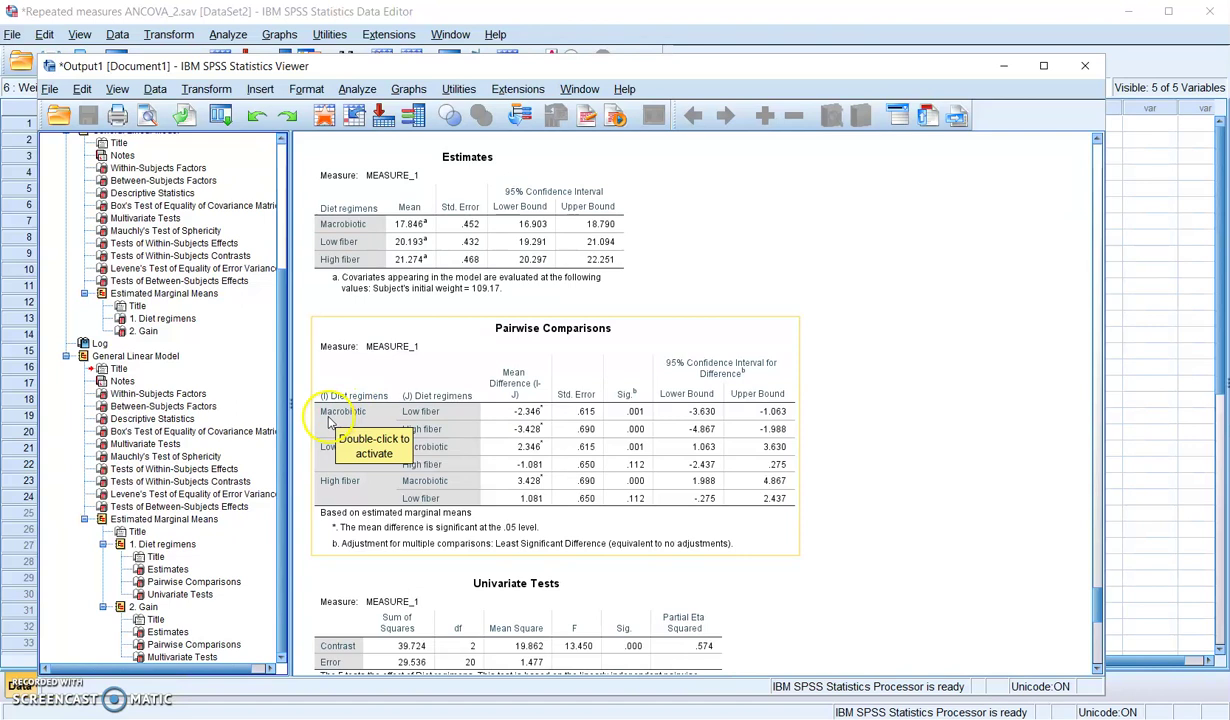
click(275, 502)
click(322, 421)
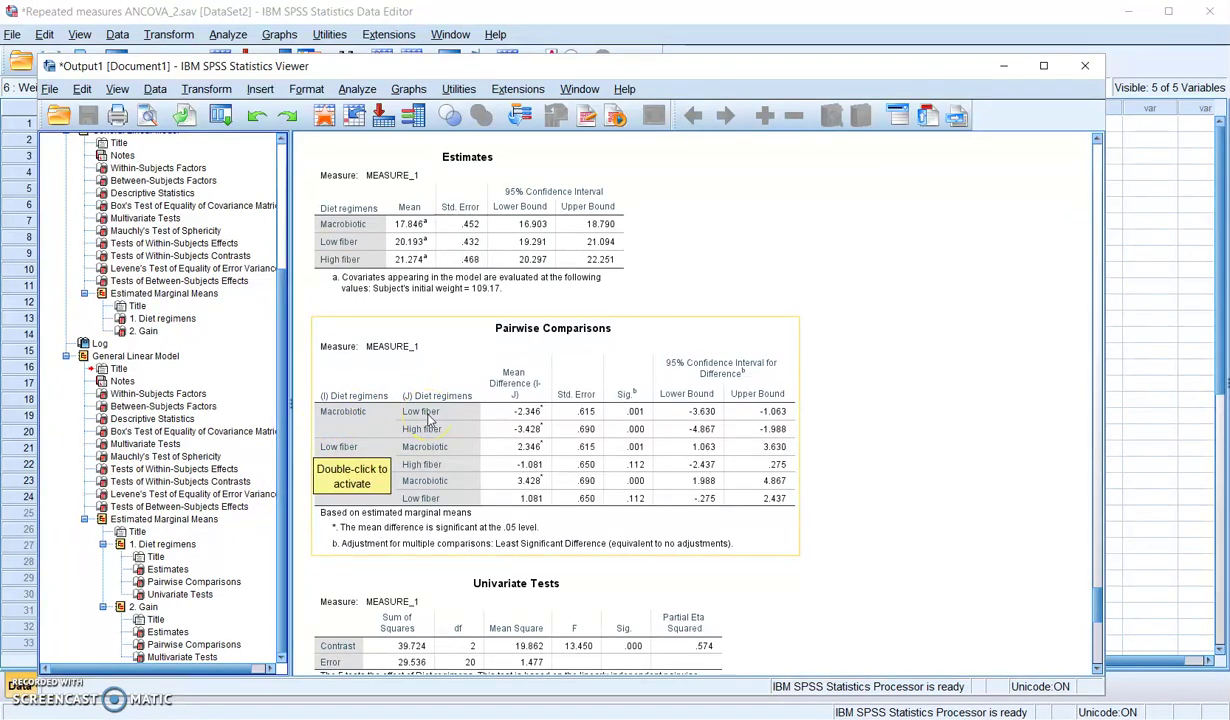
Step: Move down to the Univariate Tests (F = 13.450) and Gain estimates of 20.250 and 19.292
click(325, 395)
click(347, 413)
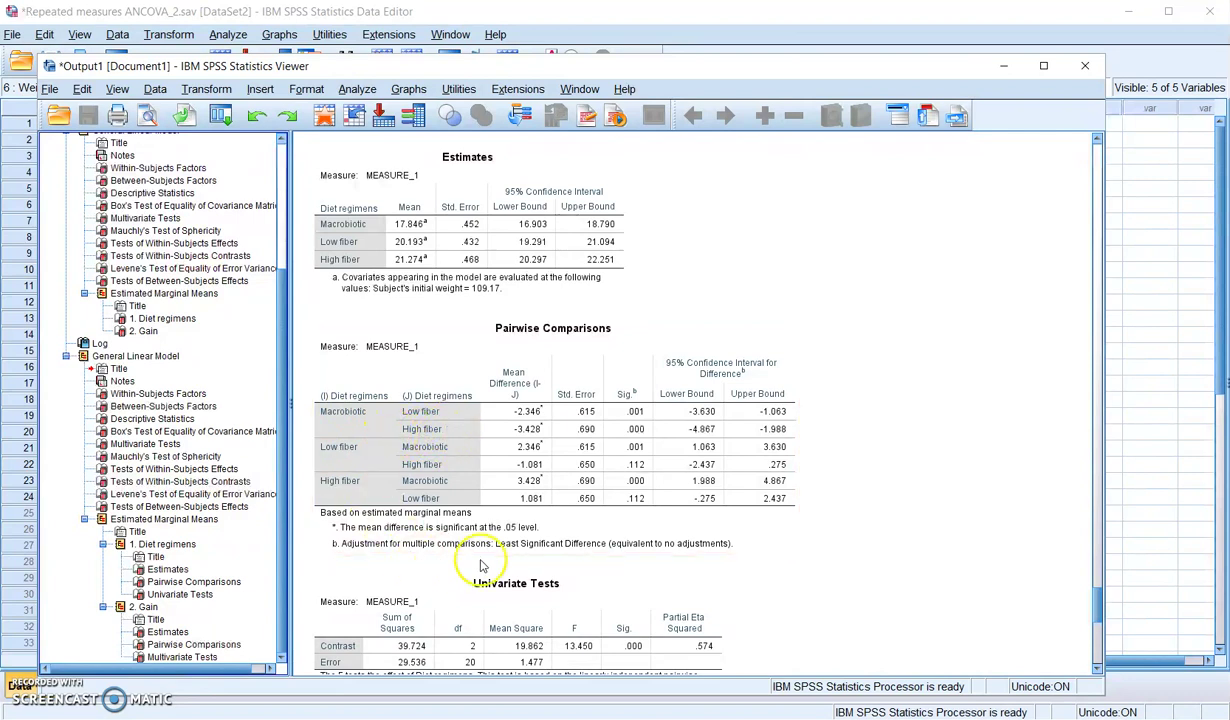
click(317, 457)
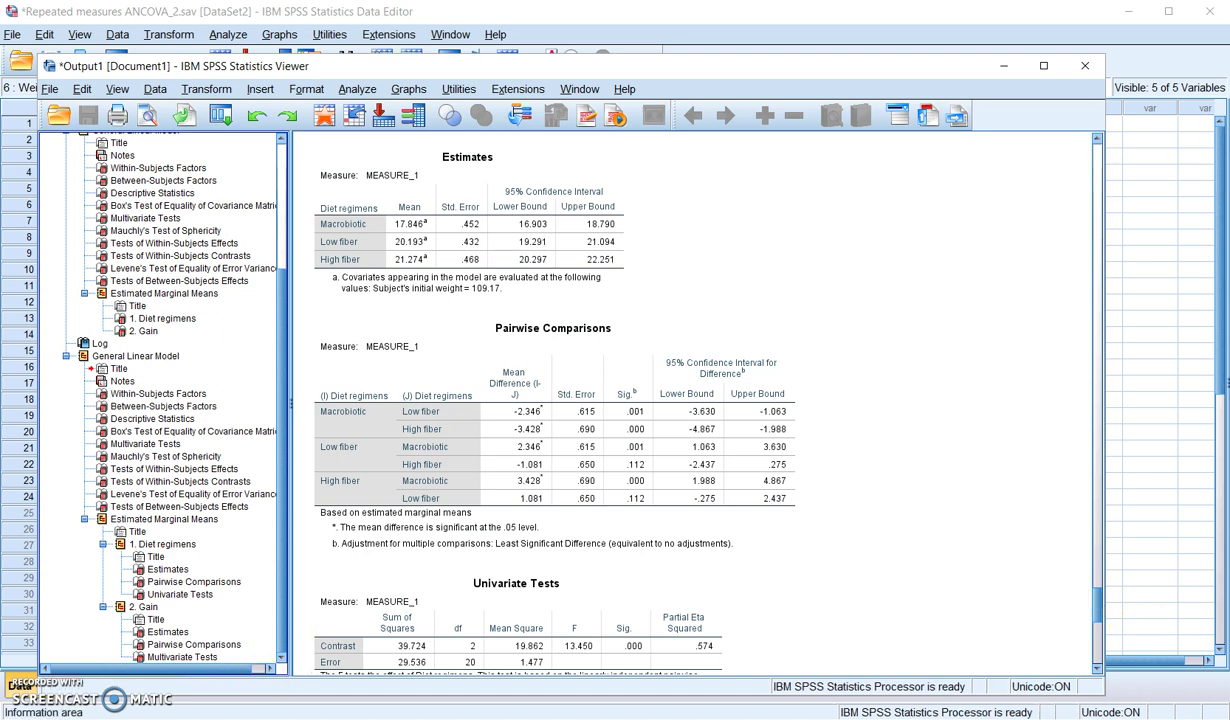
scroll(618, 382, down, 4)
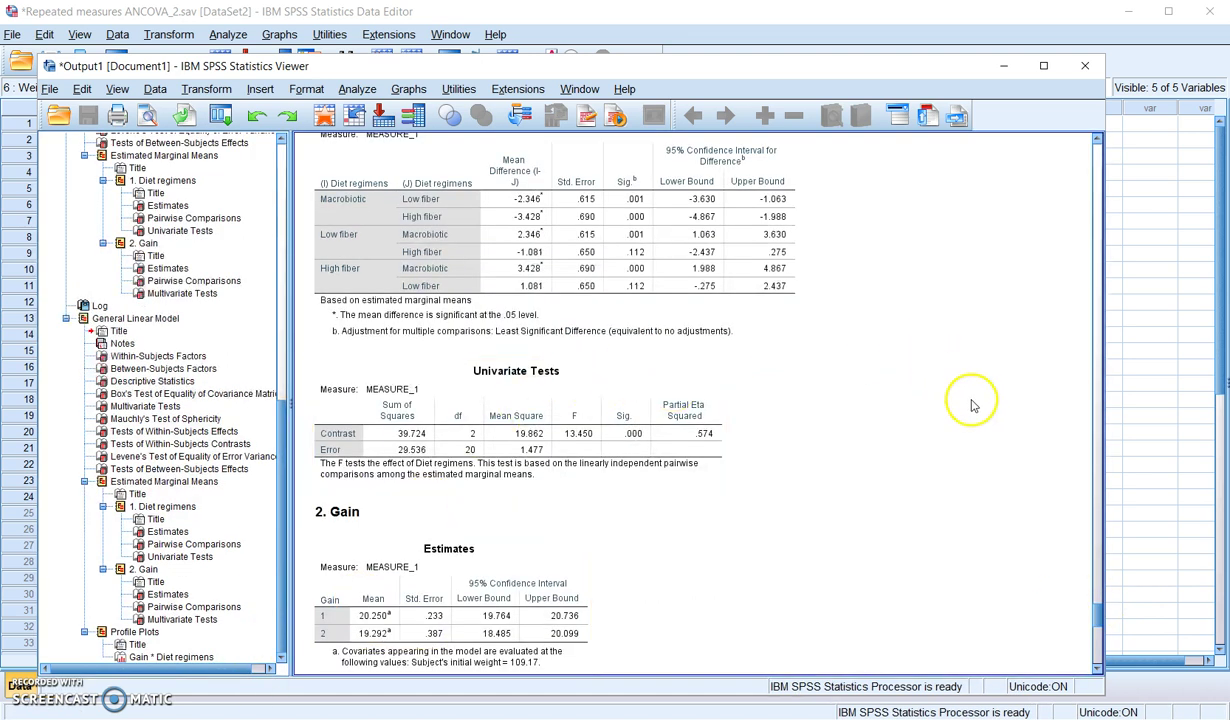